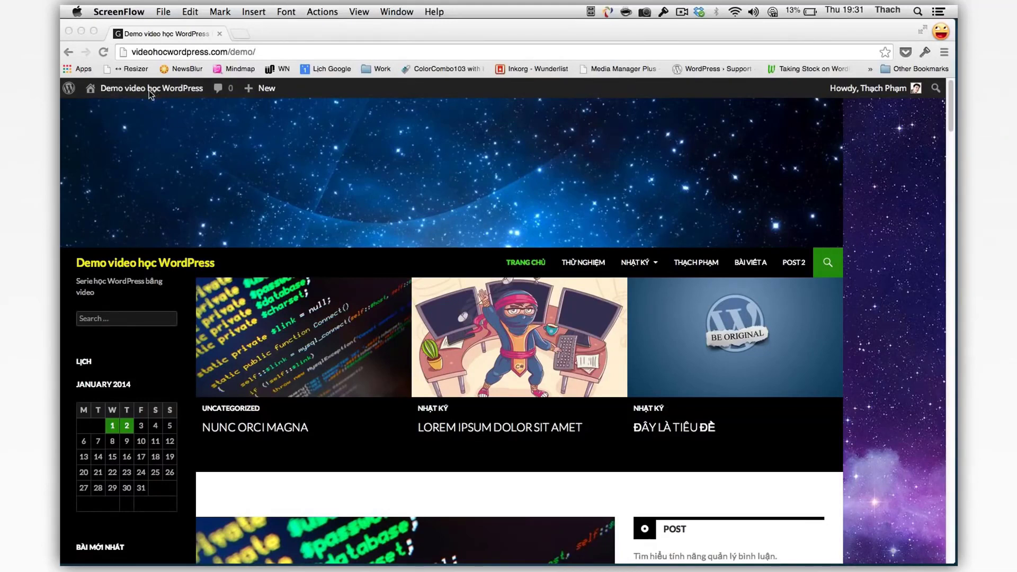
# Go from the Dashboard to the Users list and open the Add New User form
pyautogui.click(145, 123)
pyautogui.moveTo(140, 91)
pyautogui.click(134, 109)
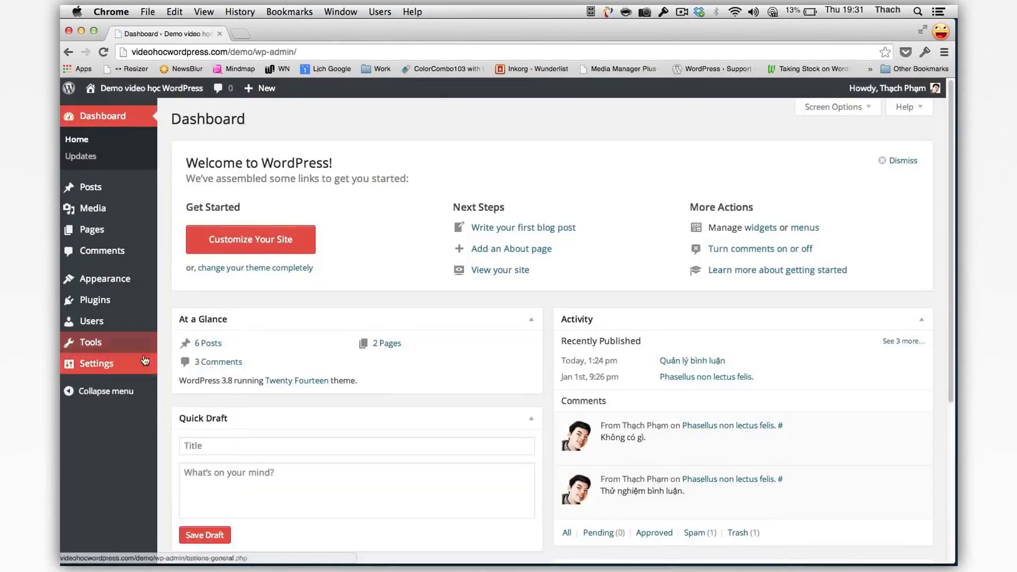
pyautogui.click(130, 331)
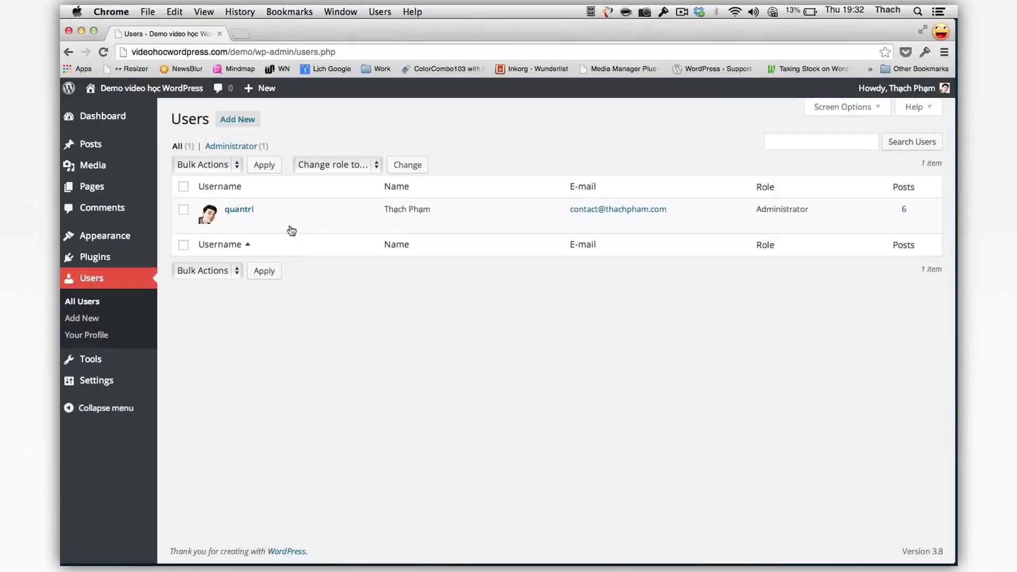
pyautogui.click(246, 122)
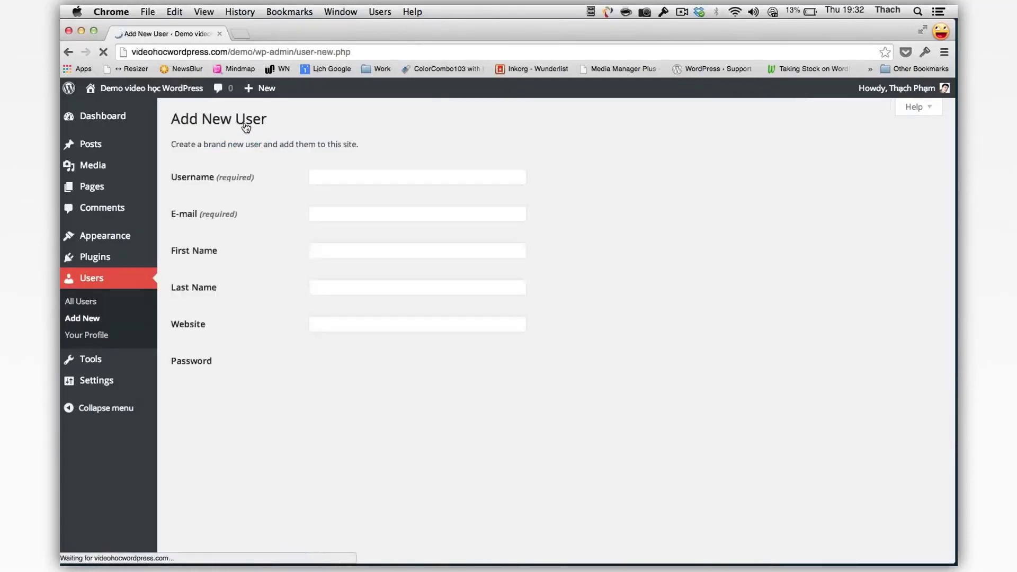
# Enter username thanhvien1, then the new user's e-mail address, first name and last name
pyautogui.click(328, 178)
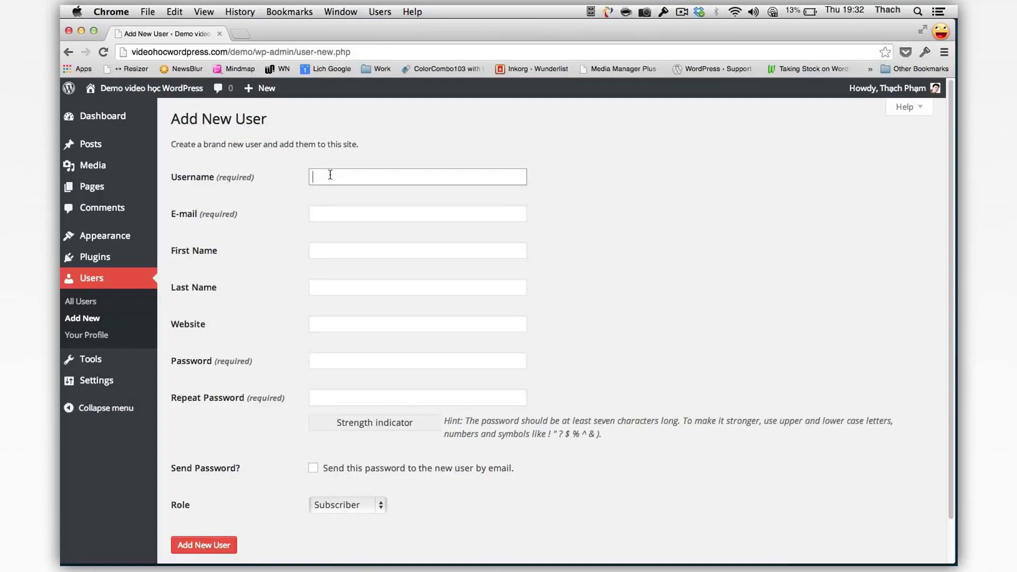
pyautogui.write('thanhvien1')
pyautogui.click(335, 217)
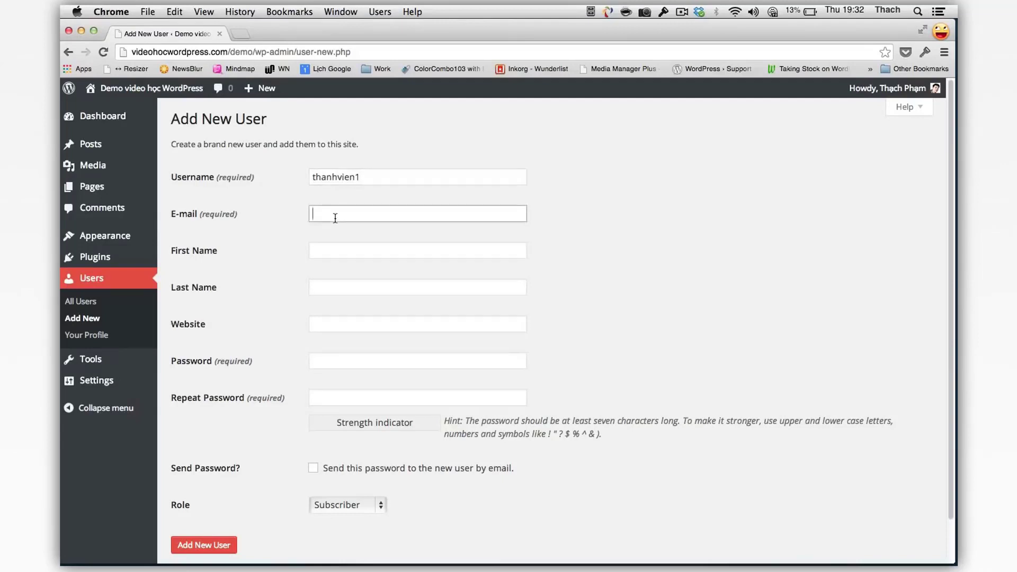
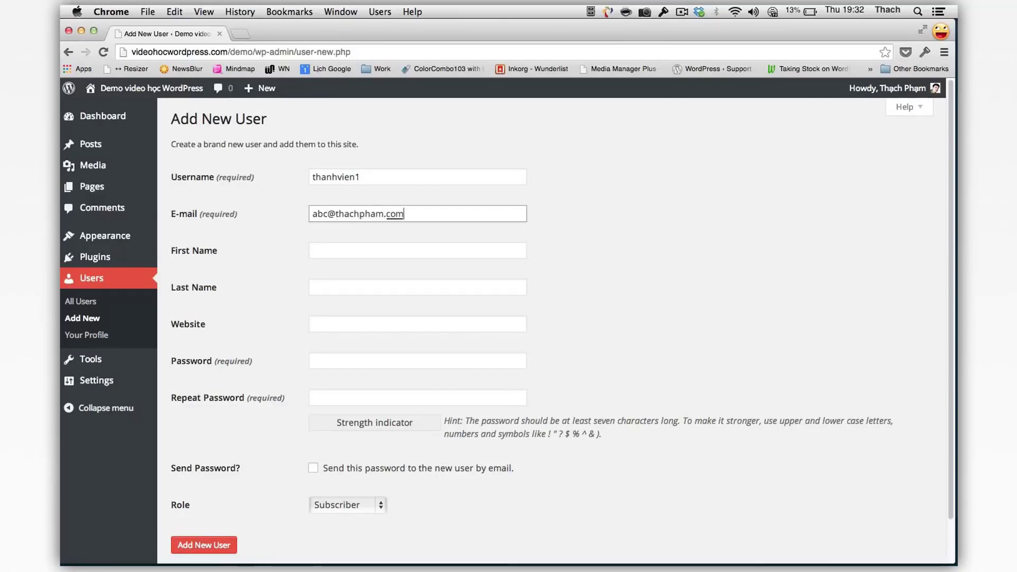
pyautogui.press('Tab')
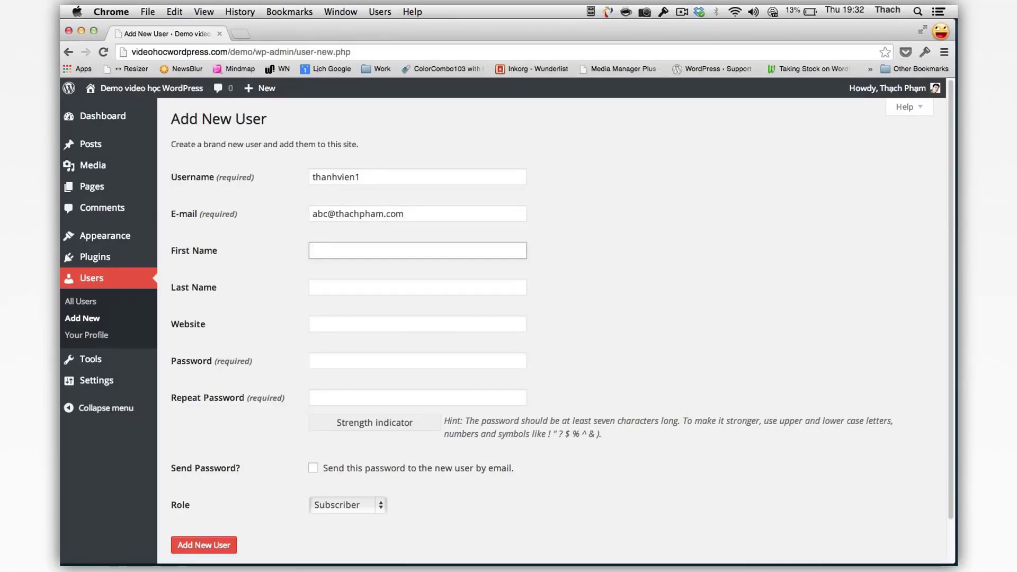
pyautogui.press('Tab')
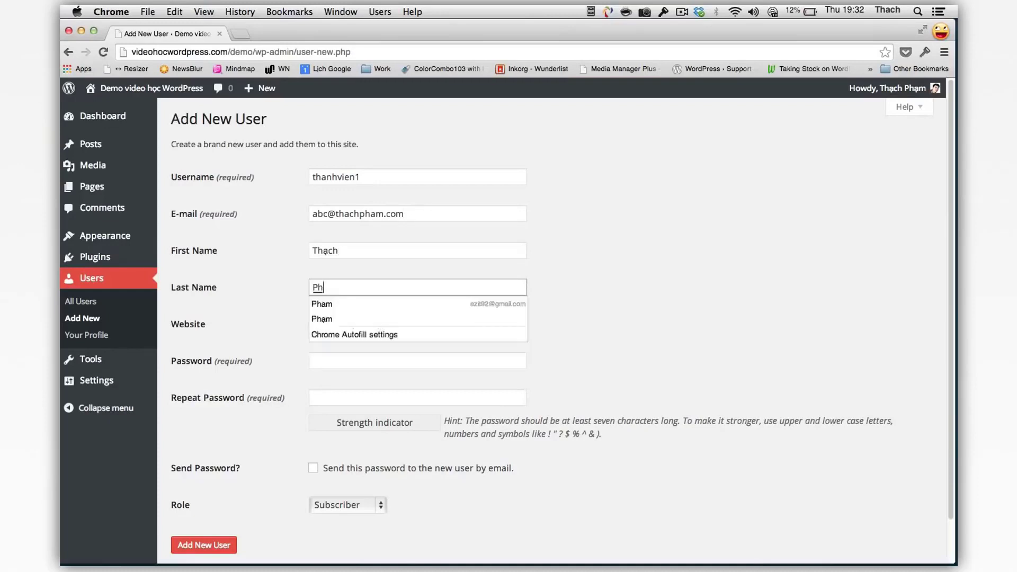
# Enter the password twice and enable sending the password to the new user by e-mail
pyautogui.press('Tab')
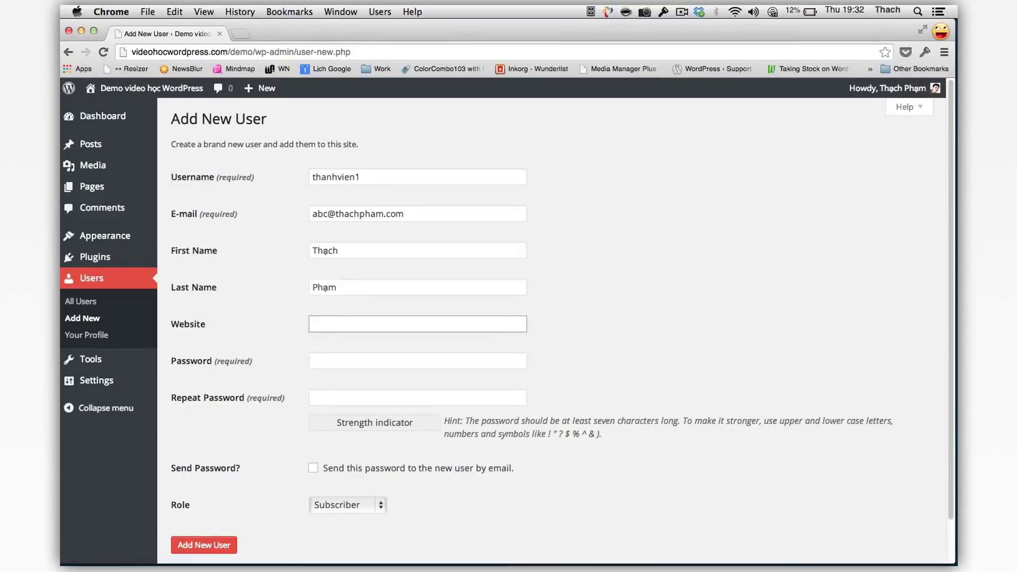
pyautogui.press('Tab')
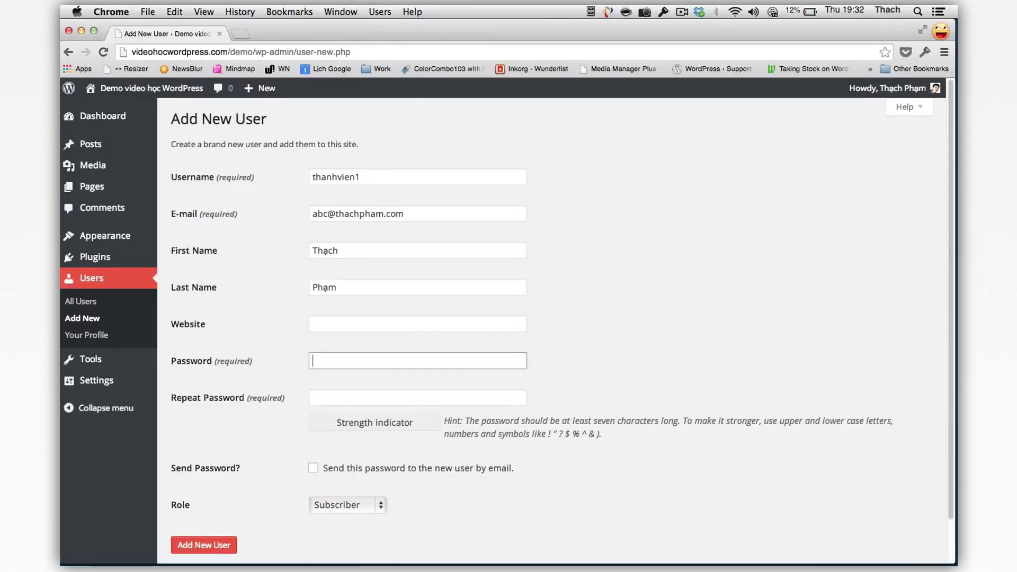
pyautogui.write('••••••••••')
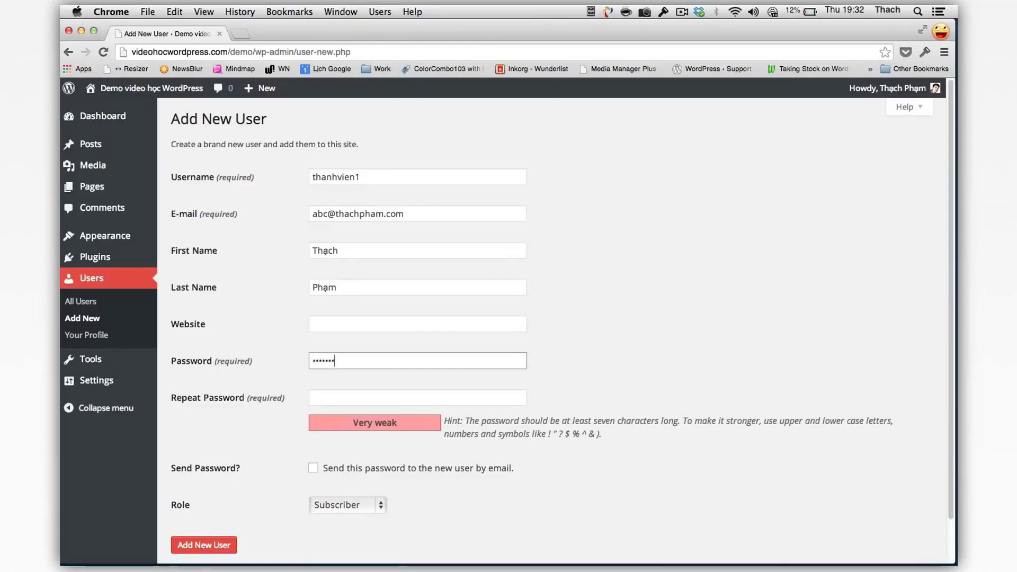
pyautogui.write('•••')
pyautogui.press('Tab')
pyautogui.write('••••••••')
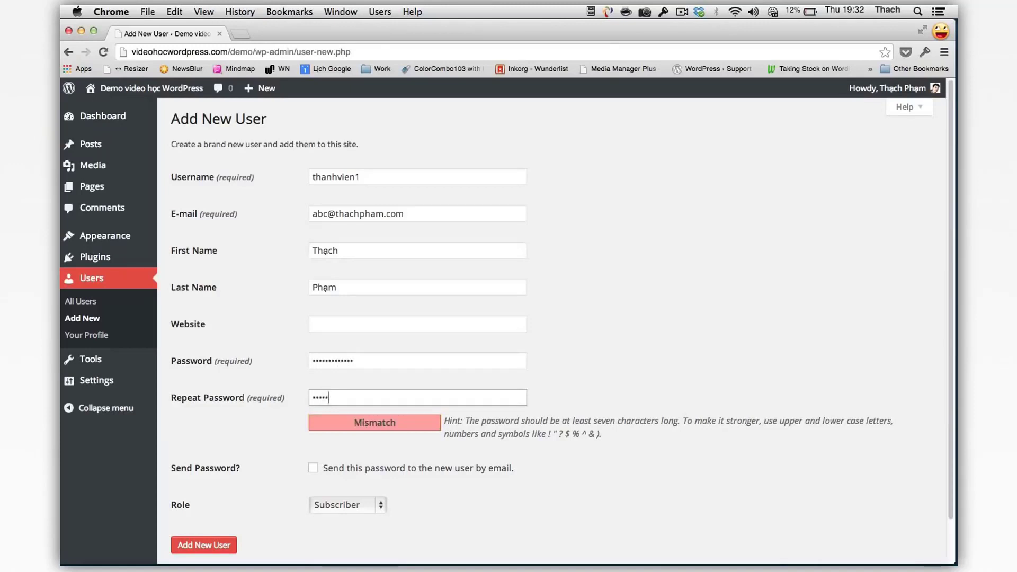
pyautogui.write('•••••')
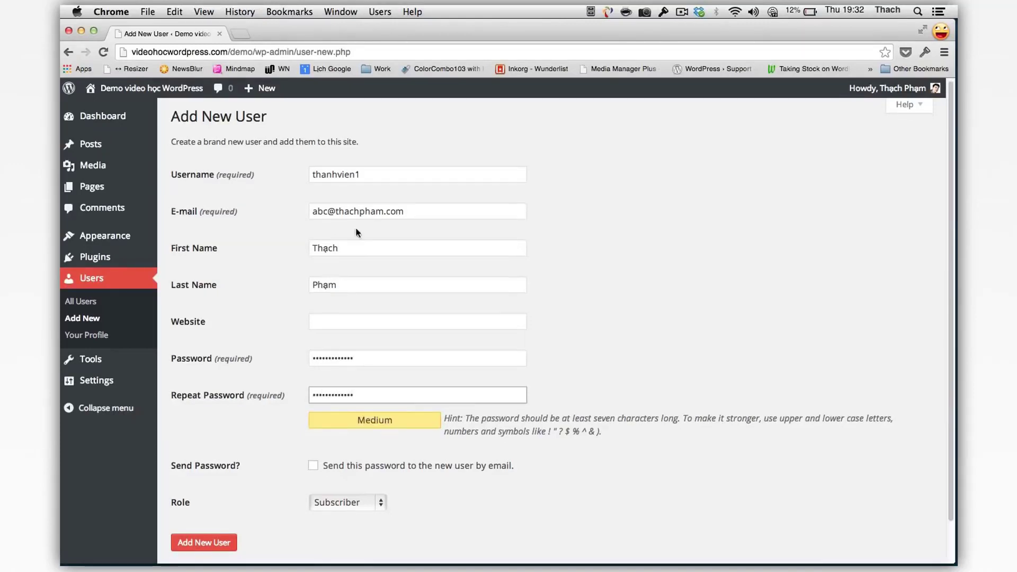
pyautogui.scroll(-2, 306, 374)
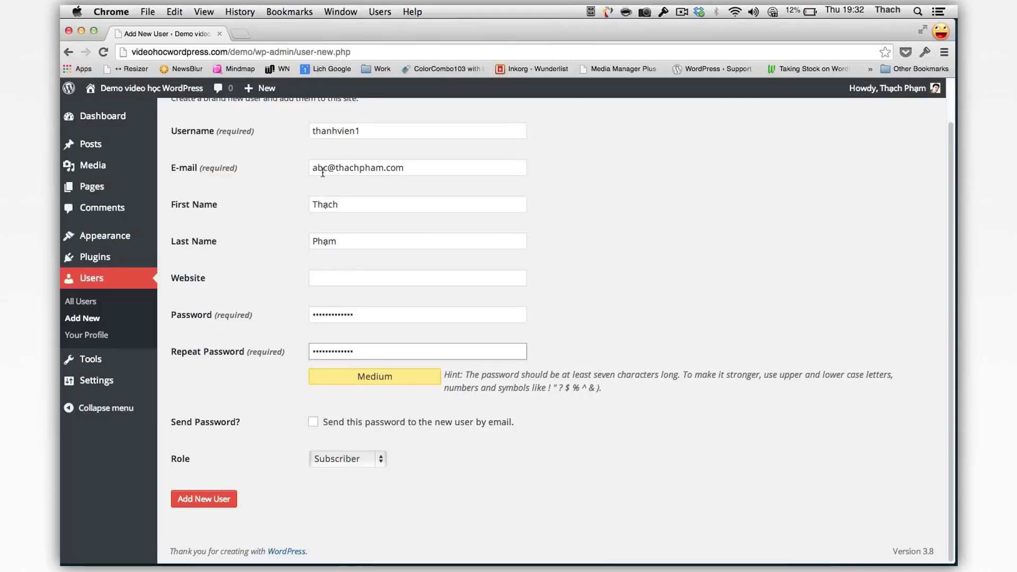
pyautogui.click(320, 422)
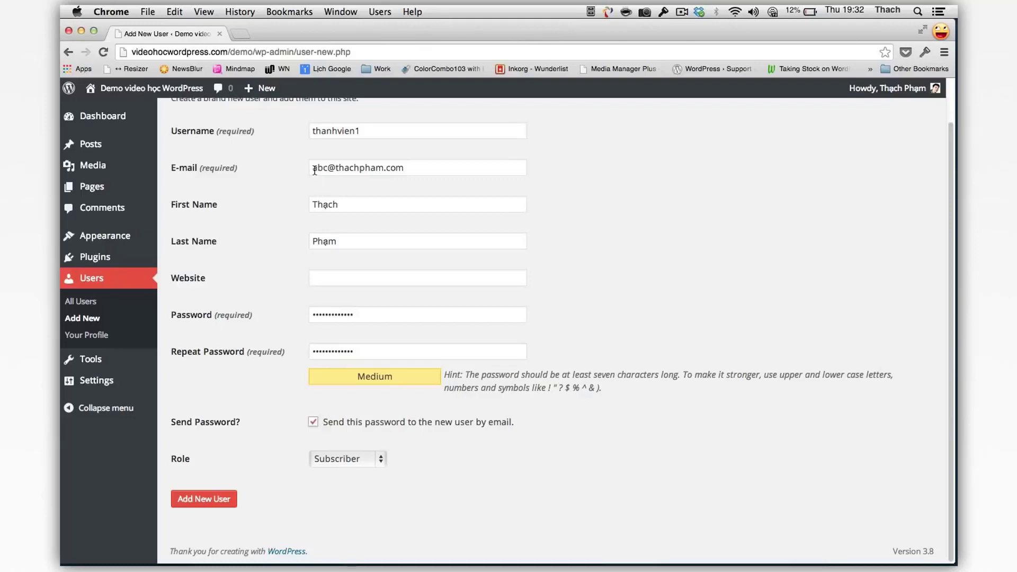
pyautogui.moveTo(315, 171); pyautogui.dragTo(409, 169)
pyautogui.click(409, 171)
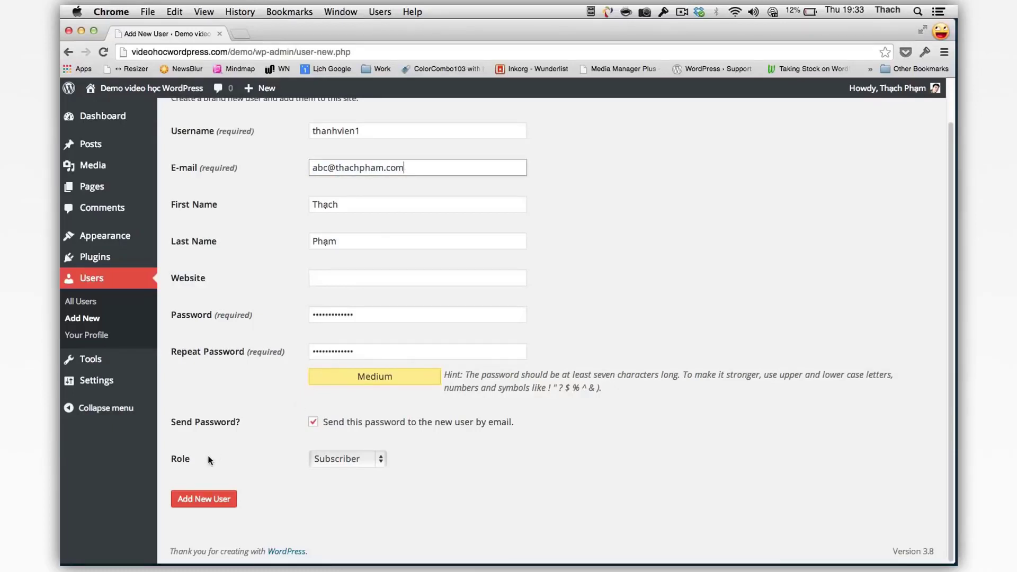
pyautogui.click(324, 460)
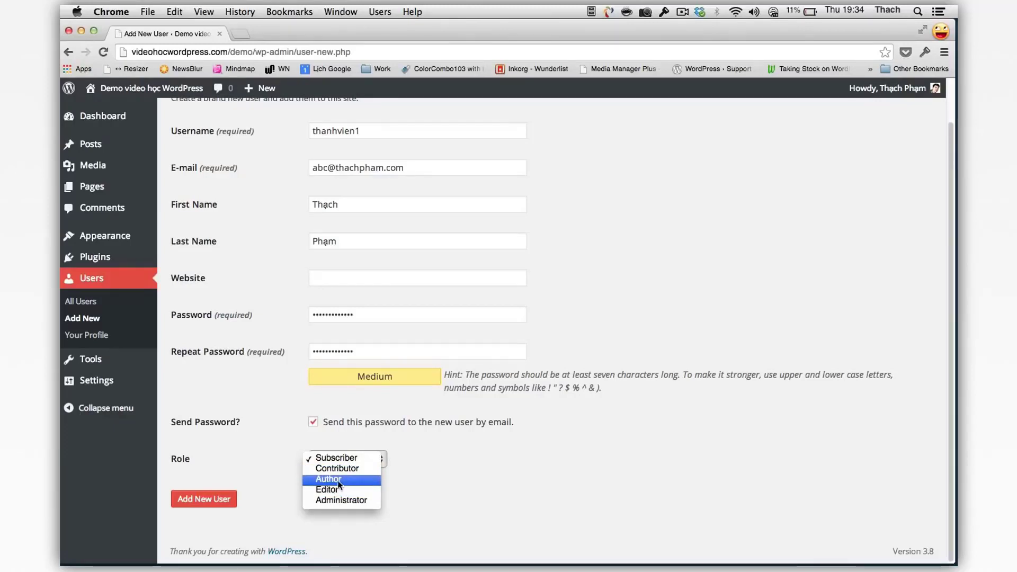
# Choose Author from the Role dropdown in place of Subscriber
pyautogui.click(365, 478)
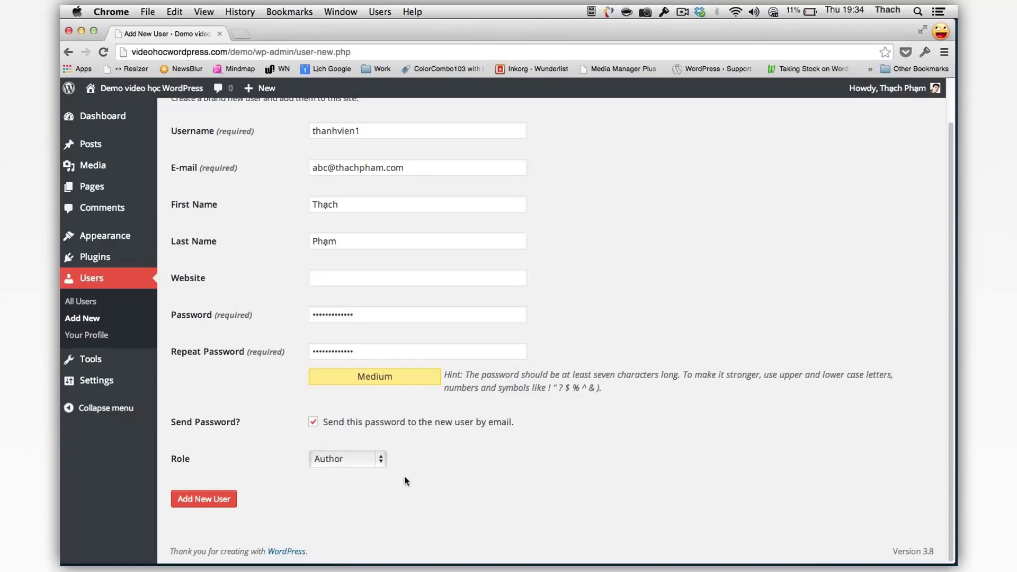
pyautogui.scroll(1, 276, 339)
pyautogui.scroll(-1, 287, 331)
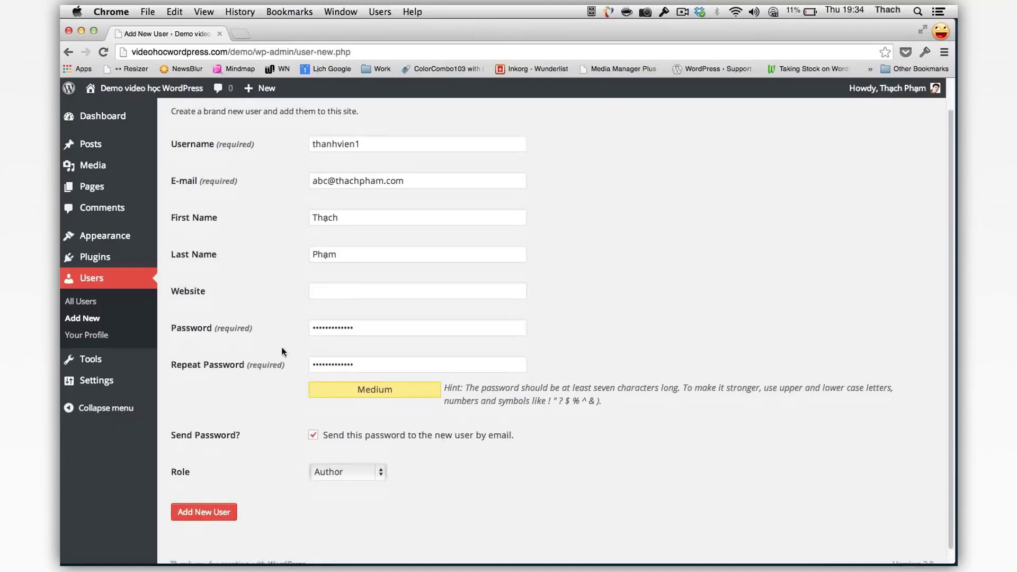
# Create the thanhvien1 account and check the Users list now shows two users
pyautogui.click(233, 509)
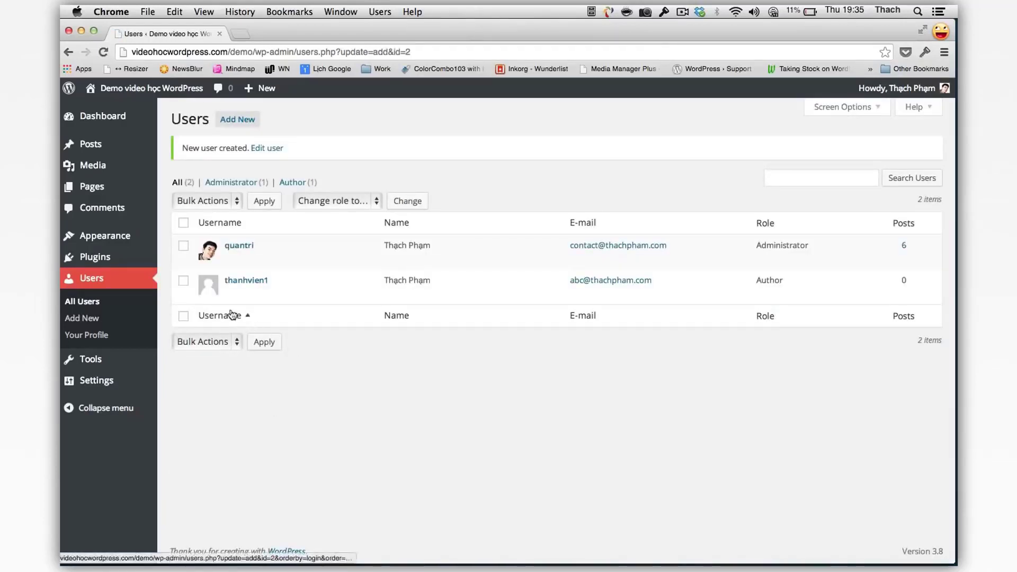
pyautogui.moveTo(210, 291)
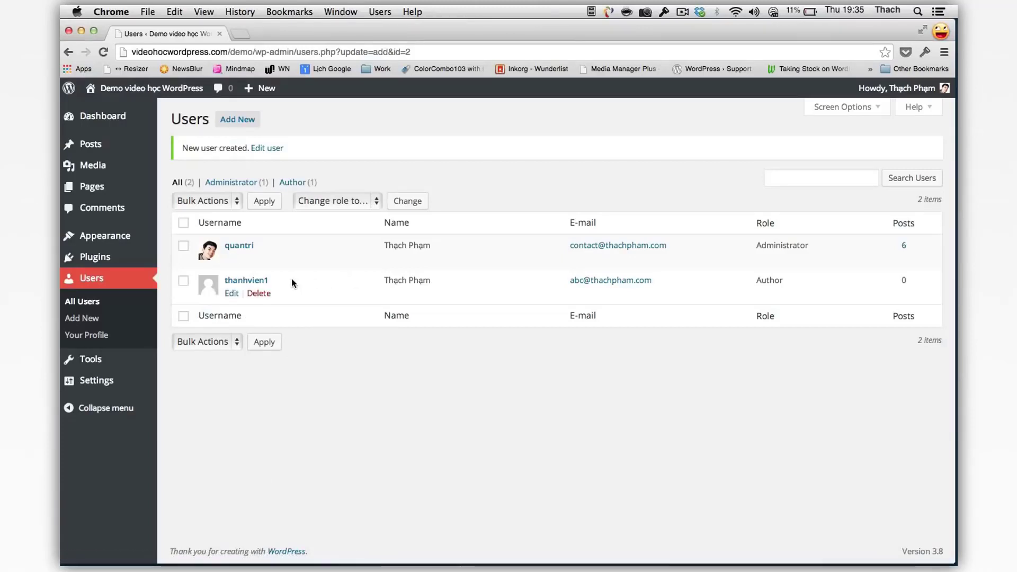
pyautogui.click(940, 33)
# In a new browser window, log in at /demo/wp-admin as thanhvien1 with its password
pyautogui.click(889, 60)
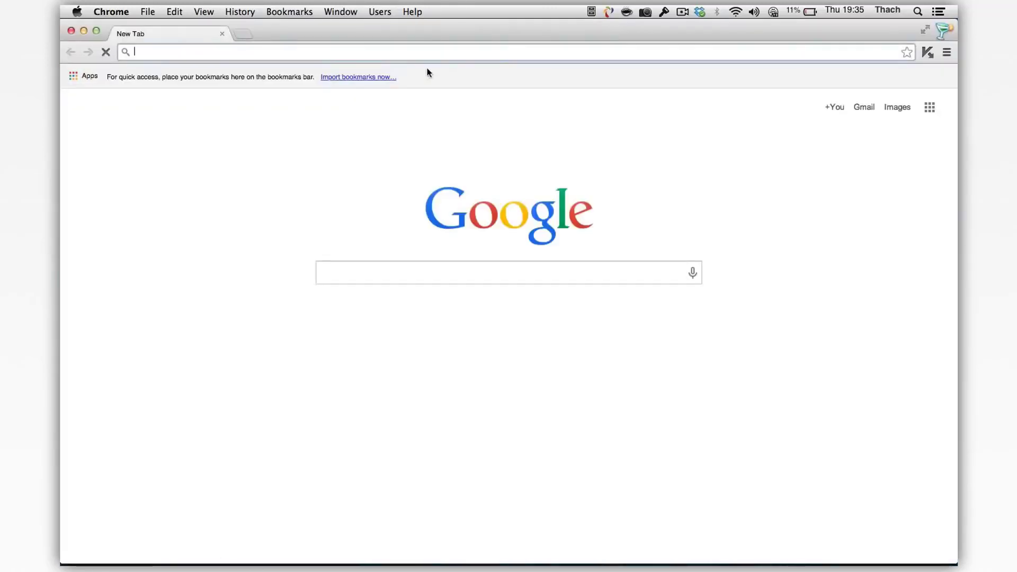
pyautogui.write('video')
pyautogui.press('Down')
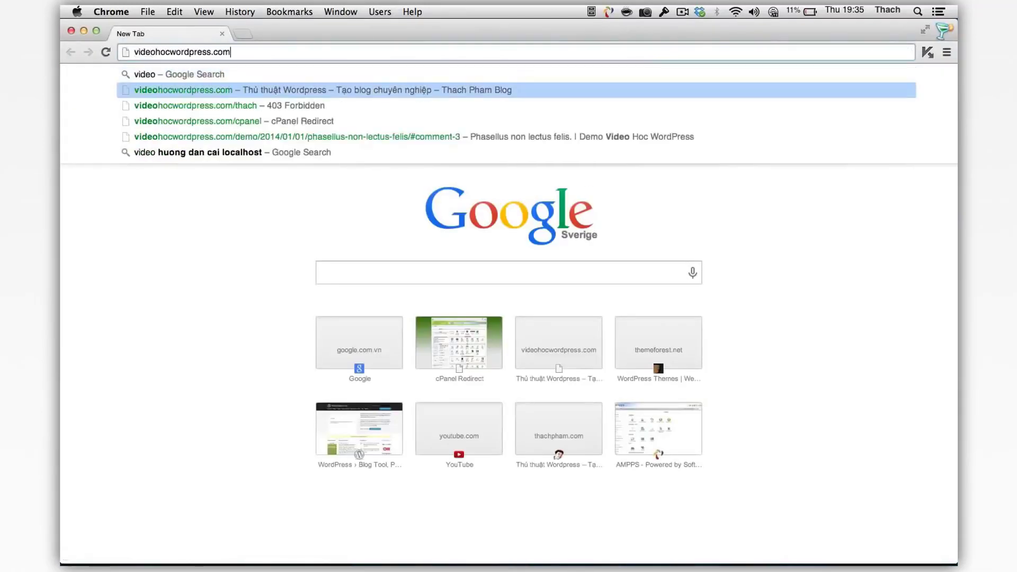
pyautogui.write('/demo/wp')
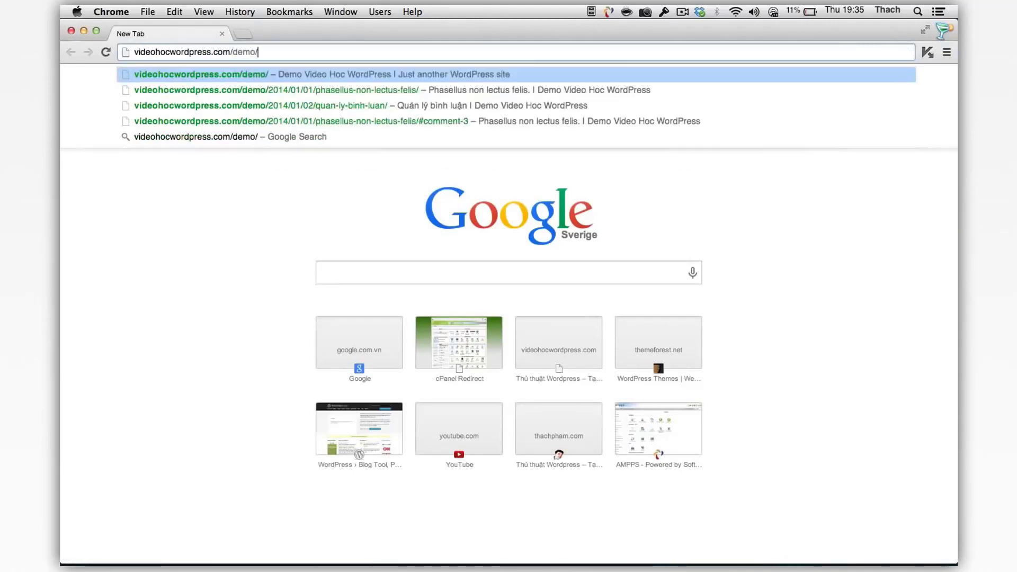
pyautogui.write('-admin%2F&reauth=1')
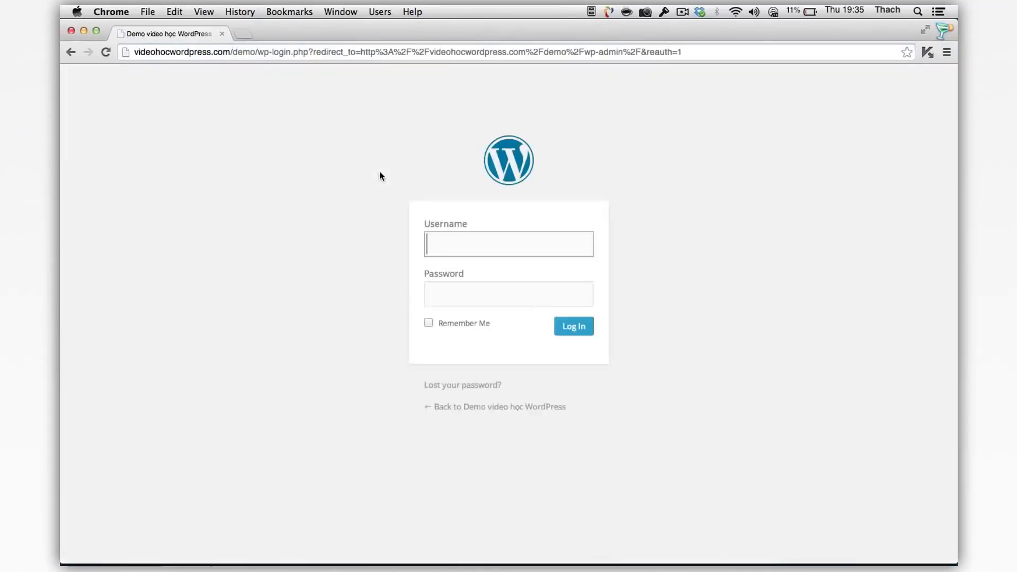
pyautogui.write('thanhvien1')
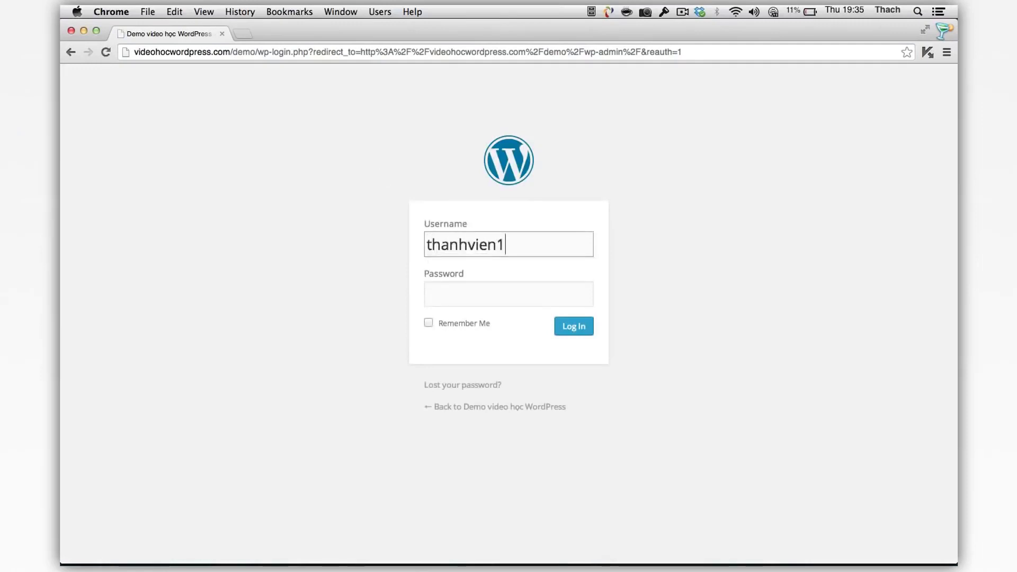
pyautogui.press('Tab')
pyautogui.write('•••••••••••••')
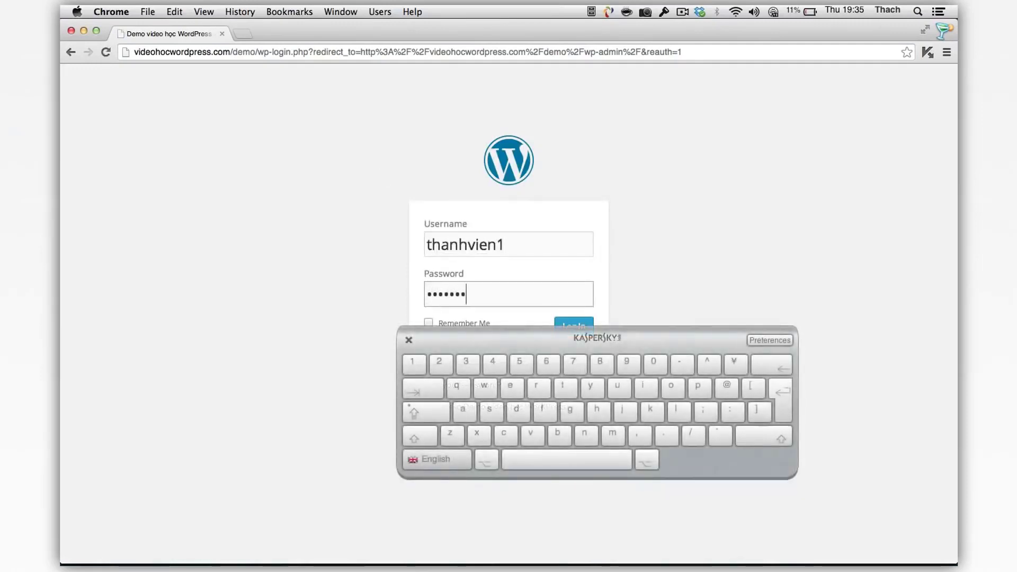
pyautogui.press('Return')
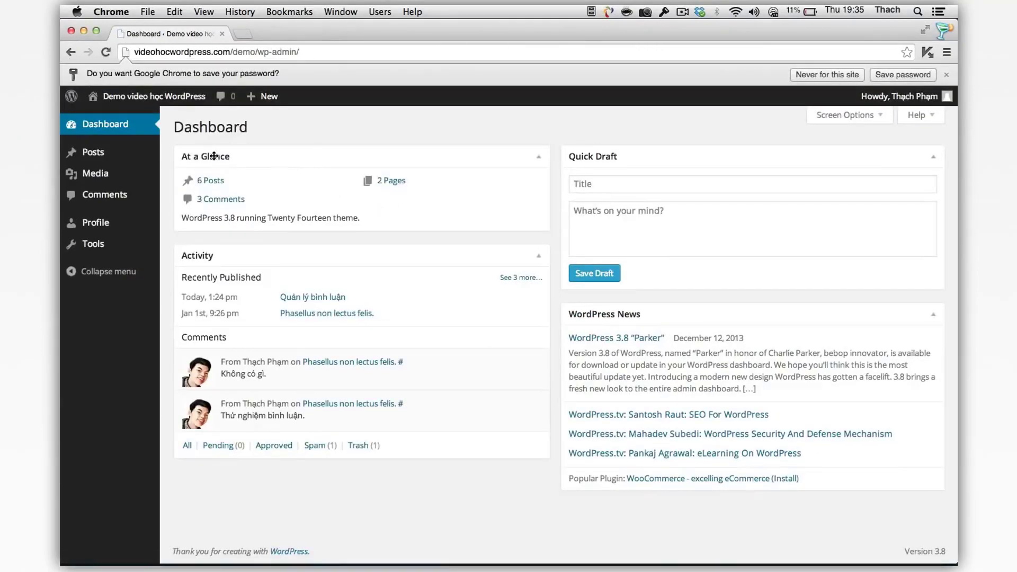
# Close Chrome's save-password bar, then go to All Posts and choose Add New
pyautogui.moveTo(147, 151)
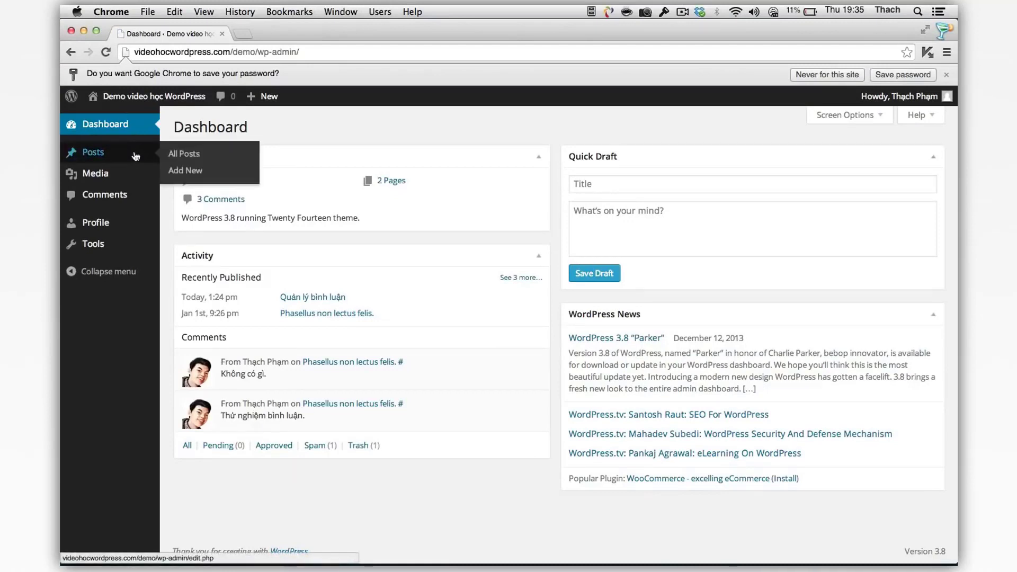
pyautogui.moveTo(138, 182)
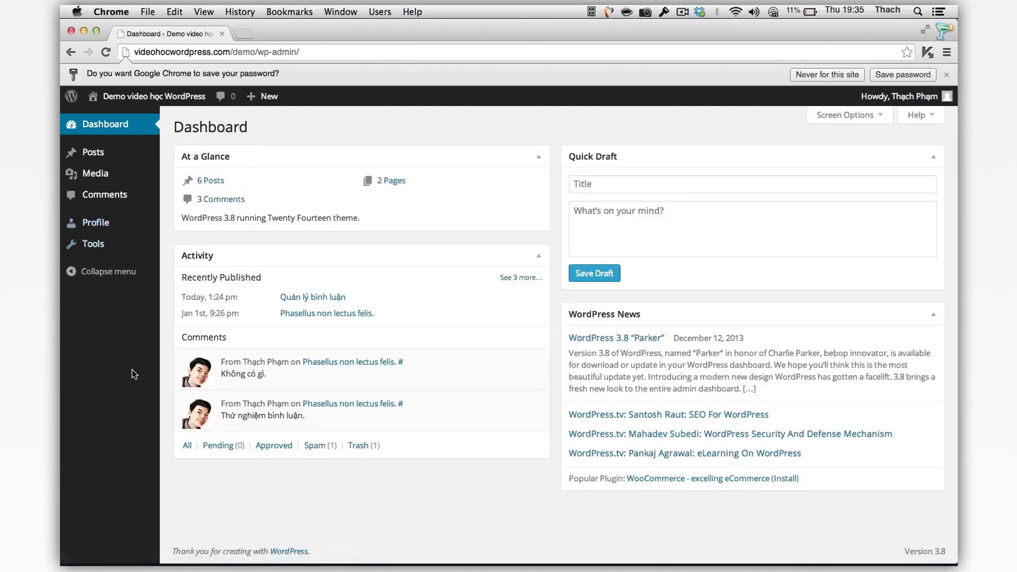
pyautogui.click(945, 74)
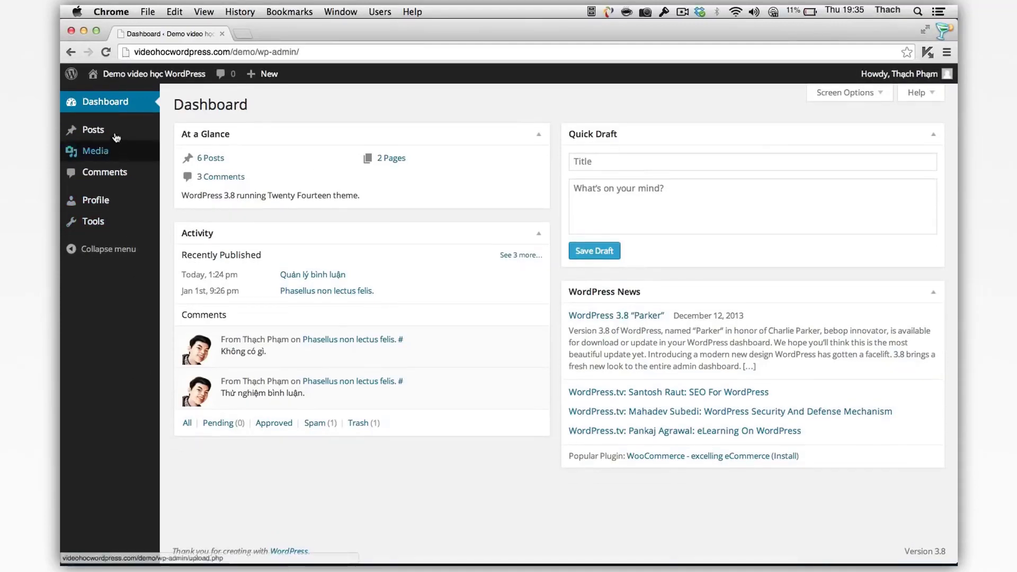
pyautogui.moveTo(106, 131)
pyautogui.click(183, 134)
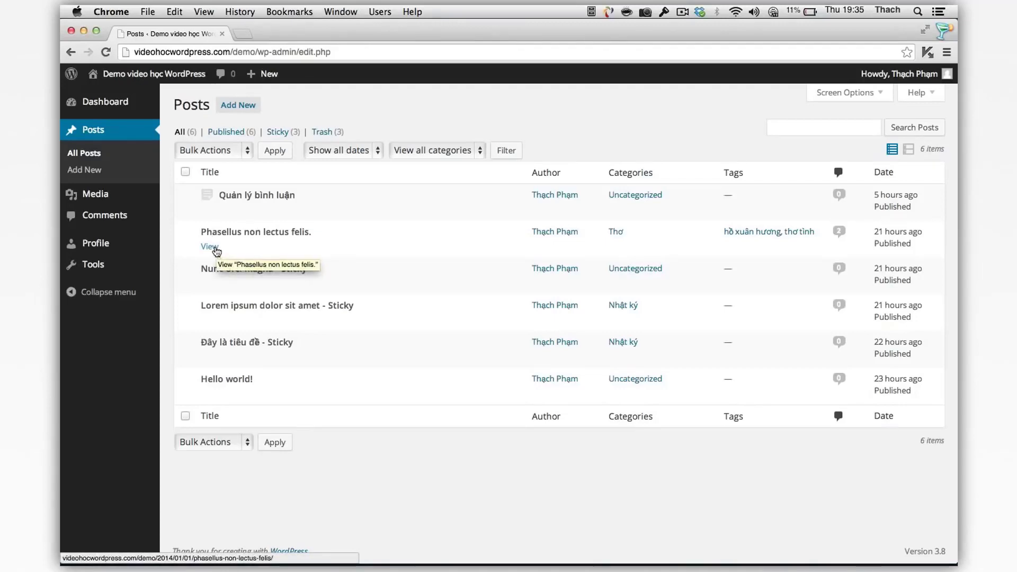
pyautogui.click(240, 113)
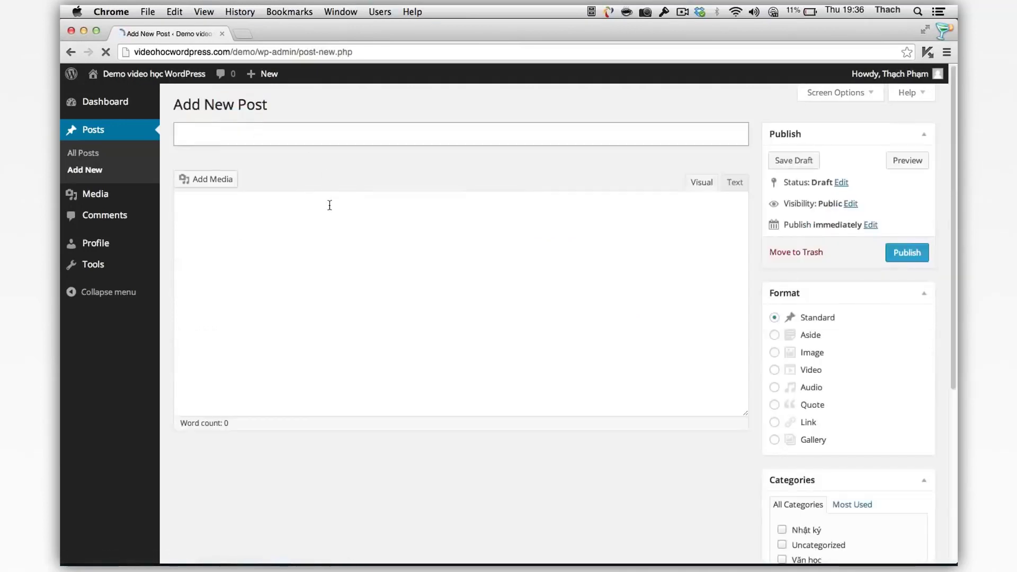
# Turn on the Kitchen Sink formatting row in the post editor, then go to Comments
pyautogui.click(331, 255)
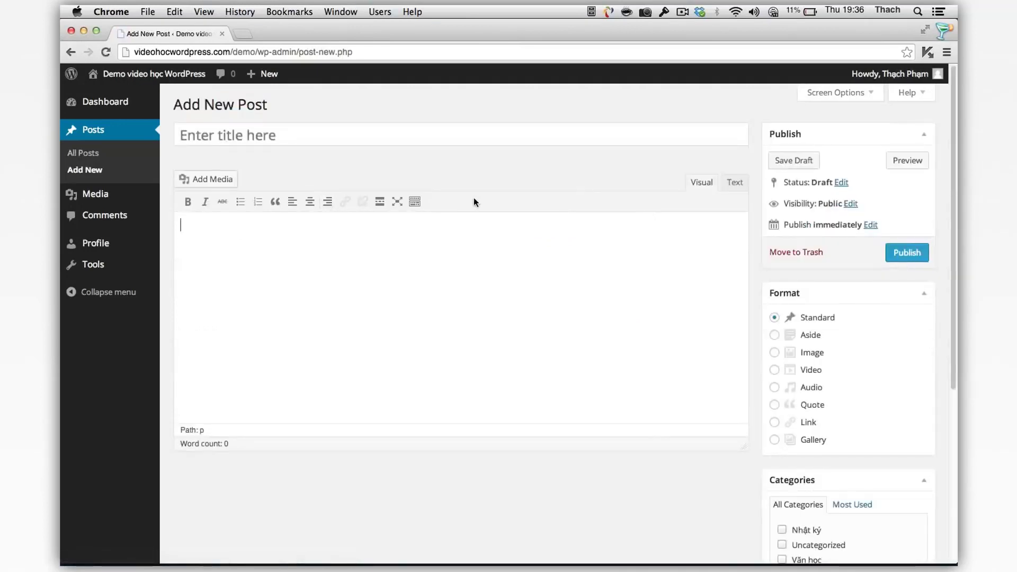
pyautogui.click(415, 203)
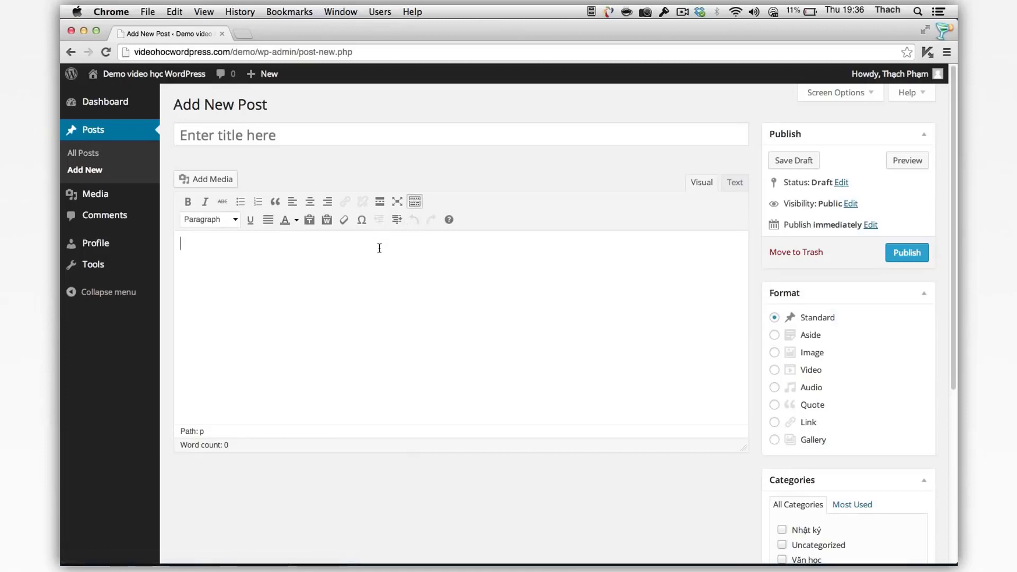
pyautogui.scroll(-5, 380, 248)
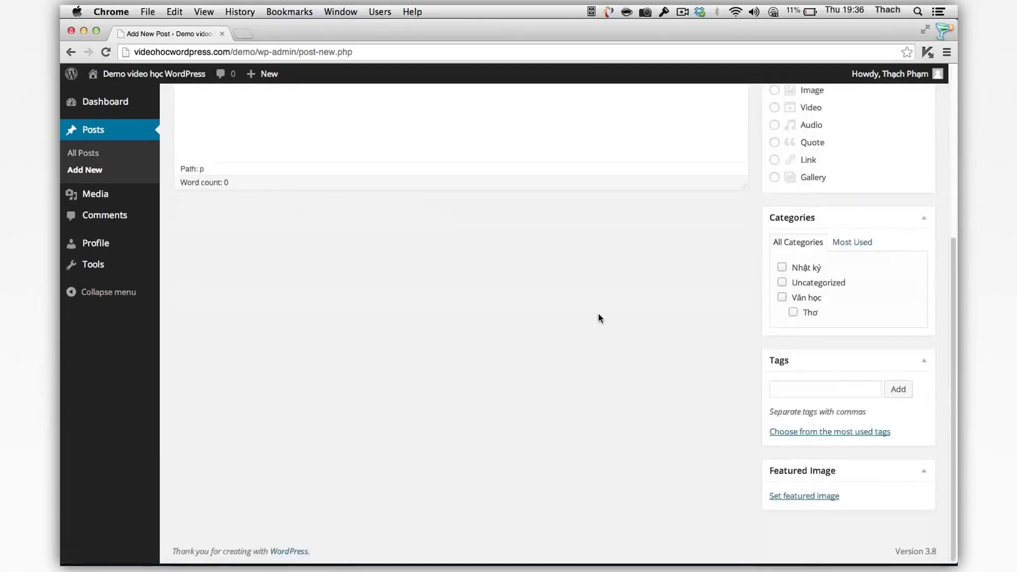
pyautogui.scroll(5, 598, 313)
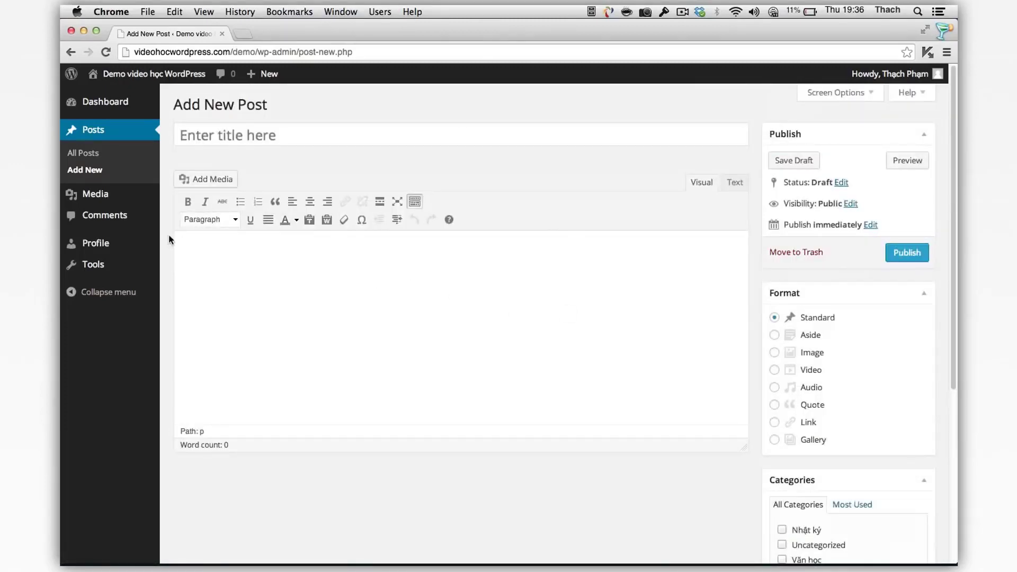
pyautogui.click(142, 221)
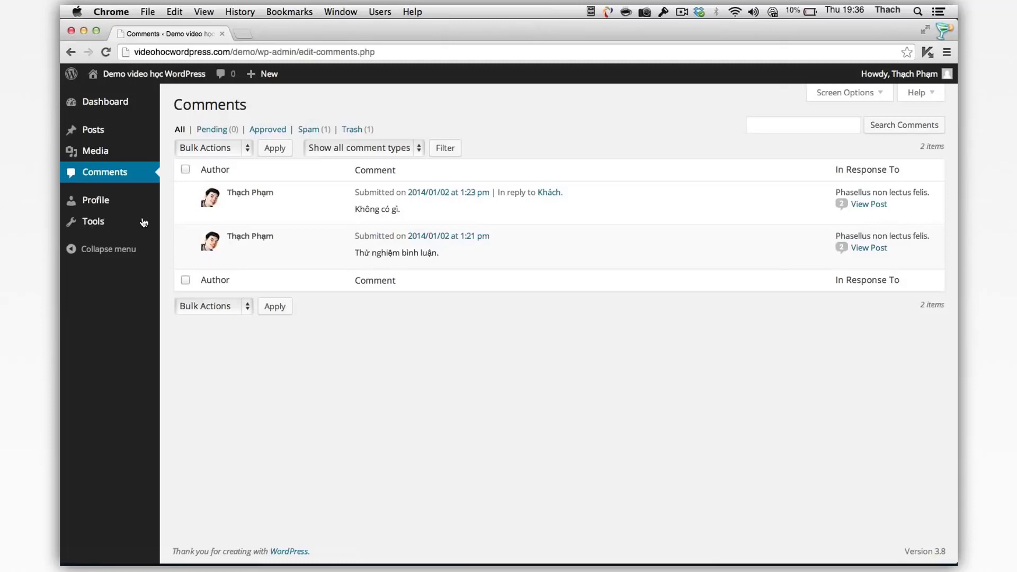
# In Profile, set the Admin Color Scheme to Midnight after trying Ectoplasm, and review the fields
pyautogui.click(129, 206)
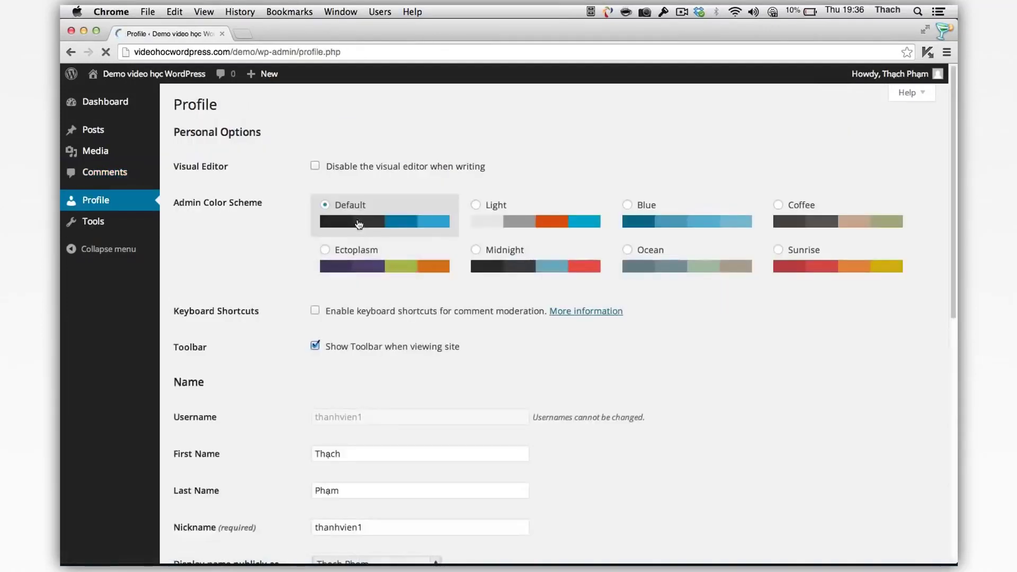
pyautogui.click(329, 252)
pyautogui.click(489, 255)
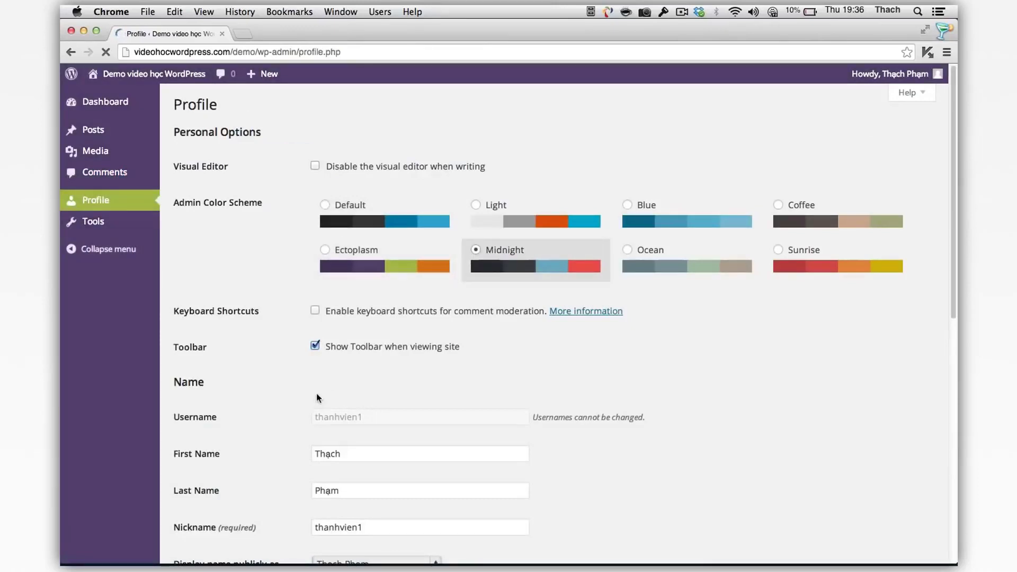
pyautogui.scroll(-3, 336, 396)
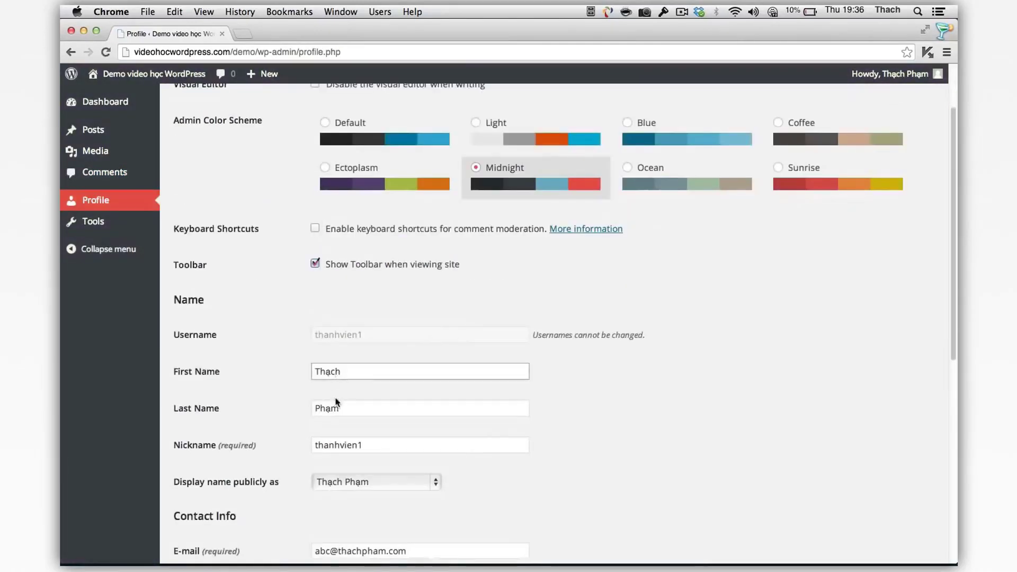
pyautogui.click(337, 447)
pyautogui.scroll(-15, 345, 450)
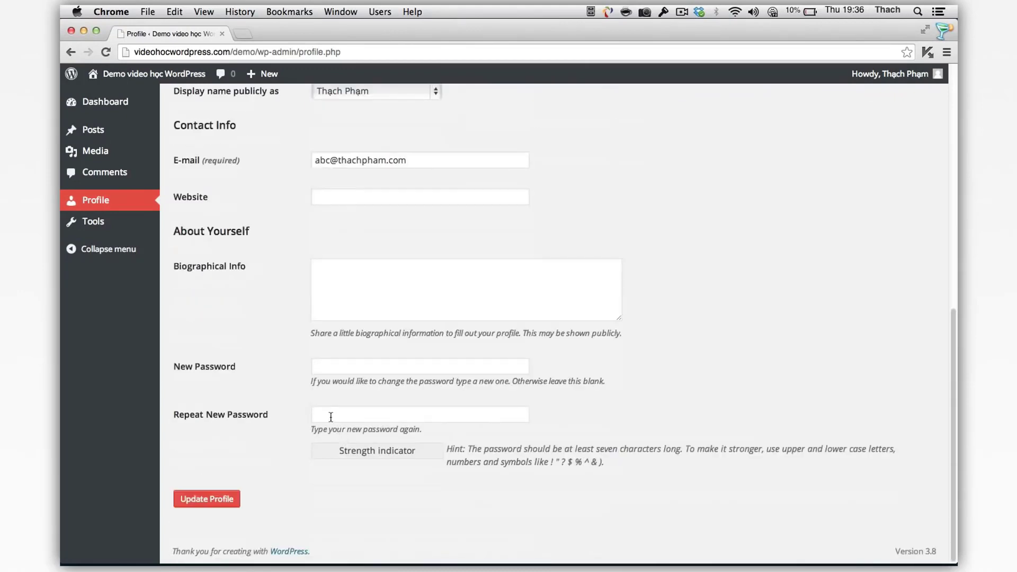
pyautogui.scroll(15, 270, 252)
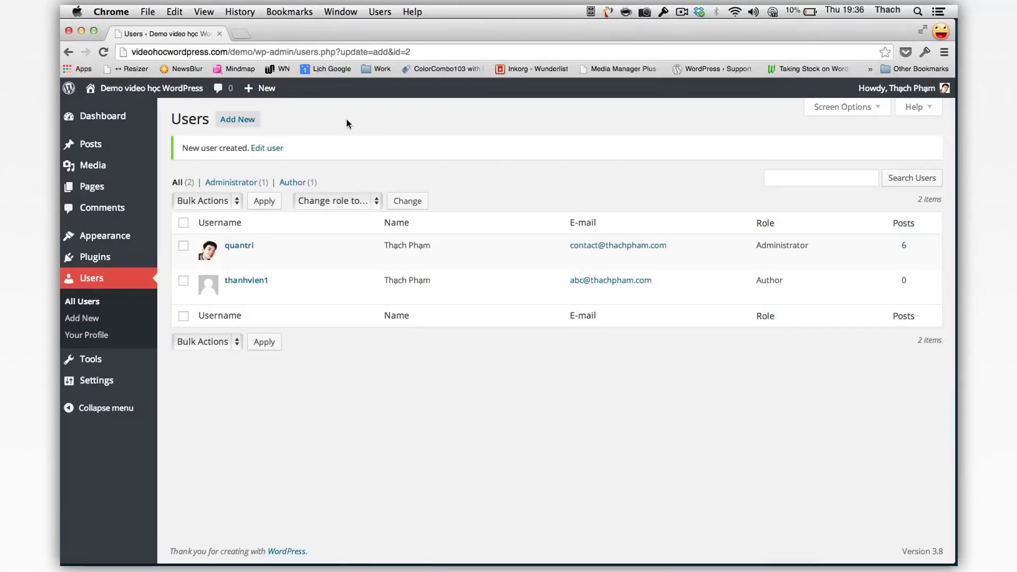
# Tick 'Anyone can register' under Membership in General Settings and save the changes
pyautogui.moveTo(106, 380)
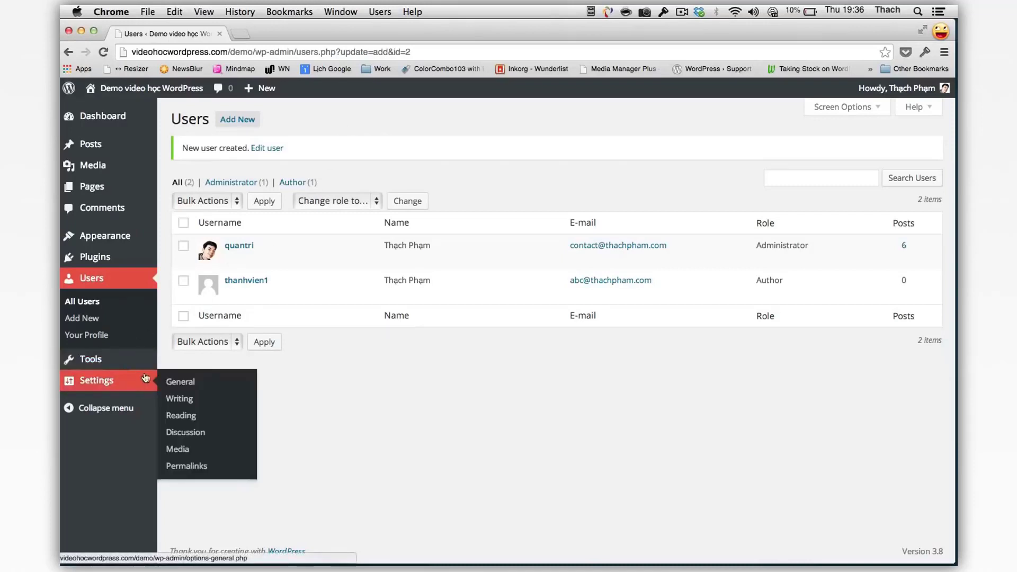
pyautogui.click(192, 383)
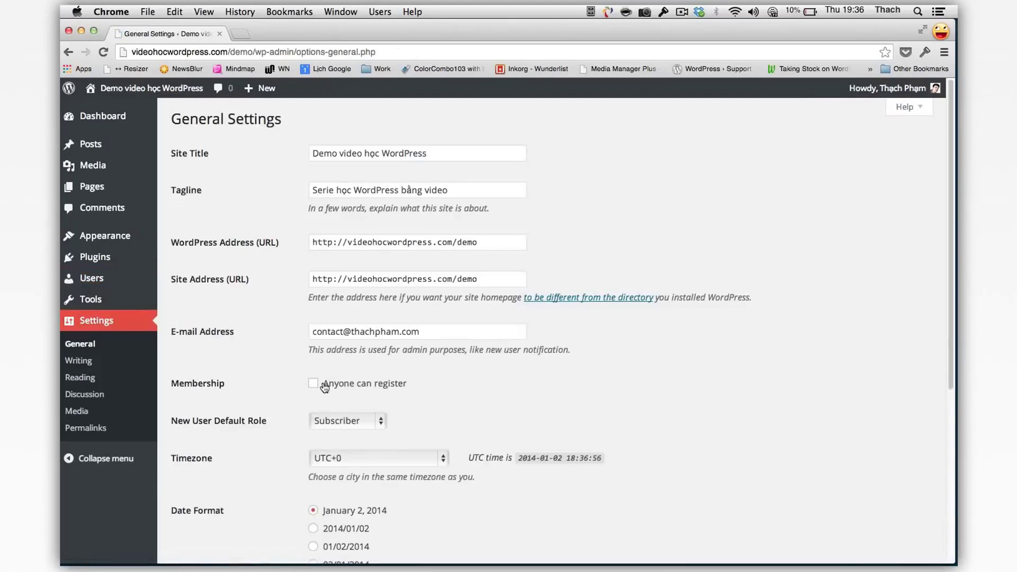
pyautogui.click(325, 388)
pyautogui.scroll(-5, 307, 328)
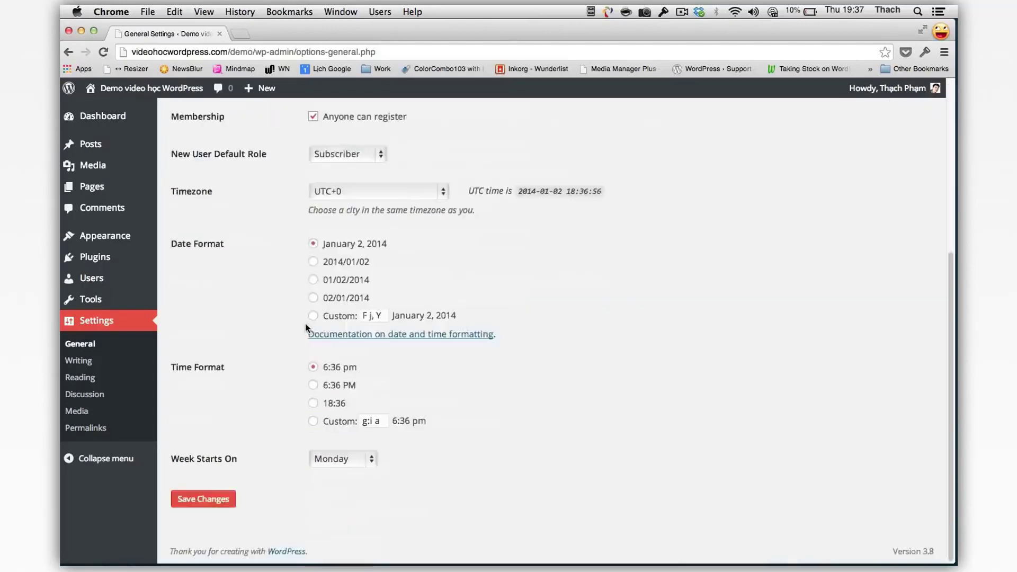
pyautogui.click(178, 497)
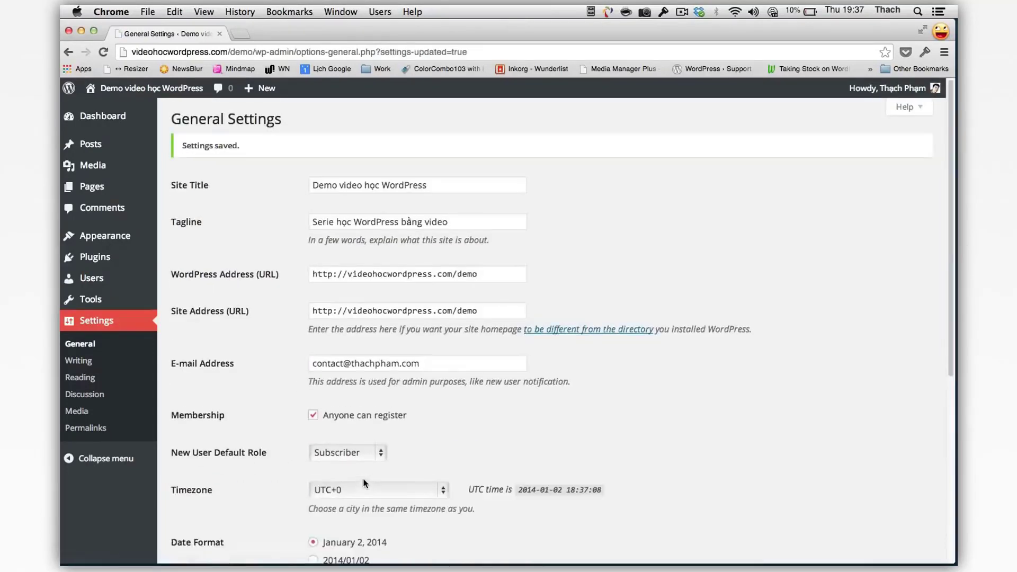
# Log out of the Author account, remove the logged-out flag from the URL, and open Register
pyautogui.moveTo(559, 569)
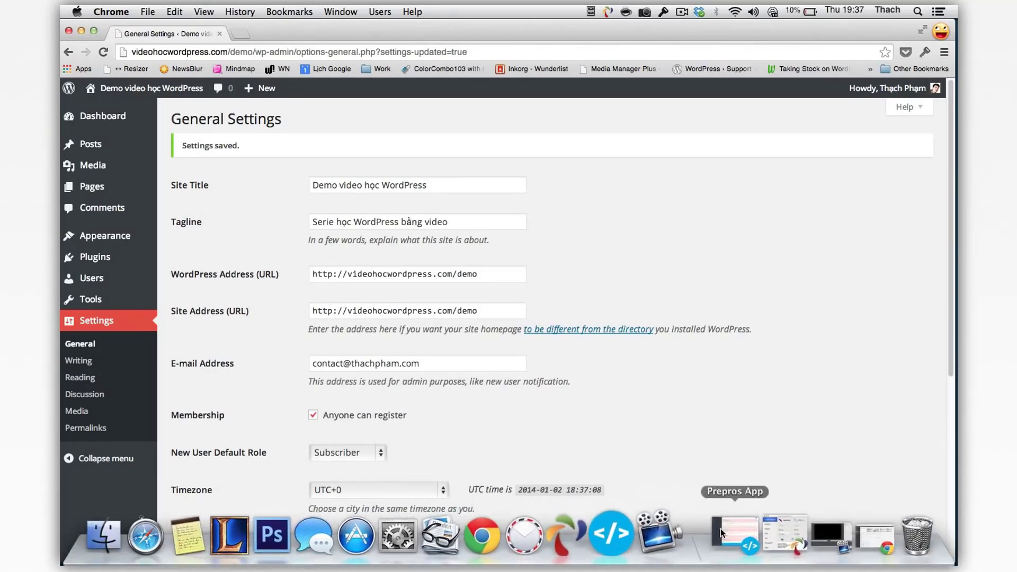
pyautogui.click(860, 527)
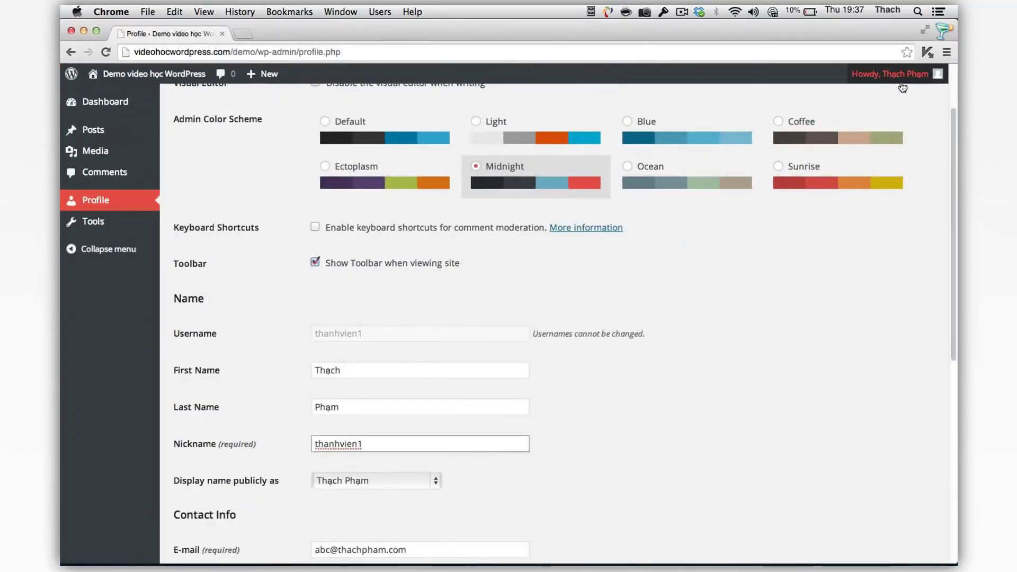
pyautogui.moveTo(895, 74)
pyautogui.click(860, 147)
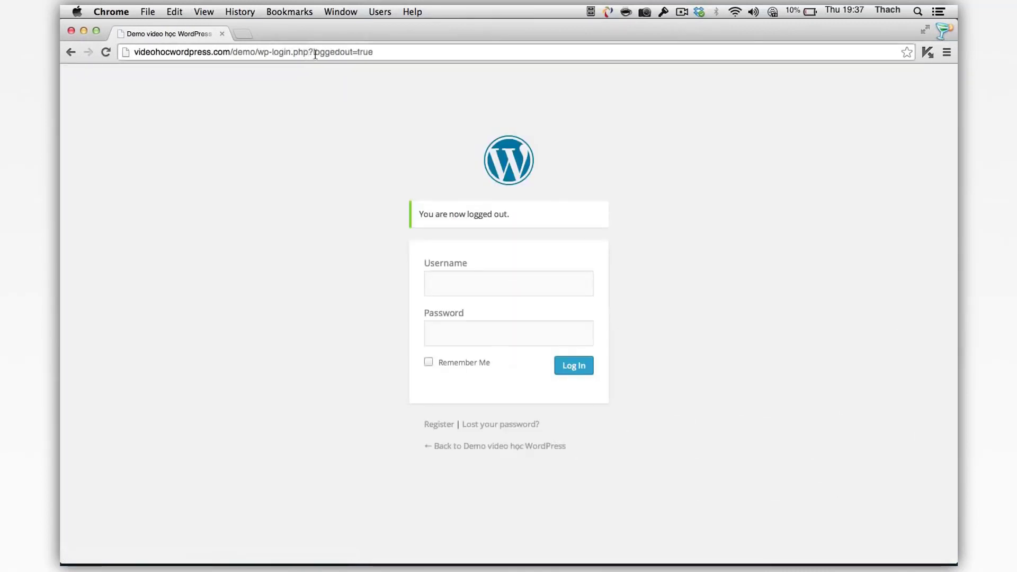
pyautogui.moveTo(308, 55); pyautogui.dragTo(376, 55)
pyautogui.press('BackSpace')
pyautogui.press('Return')
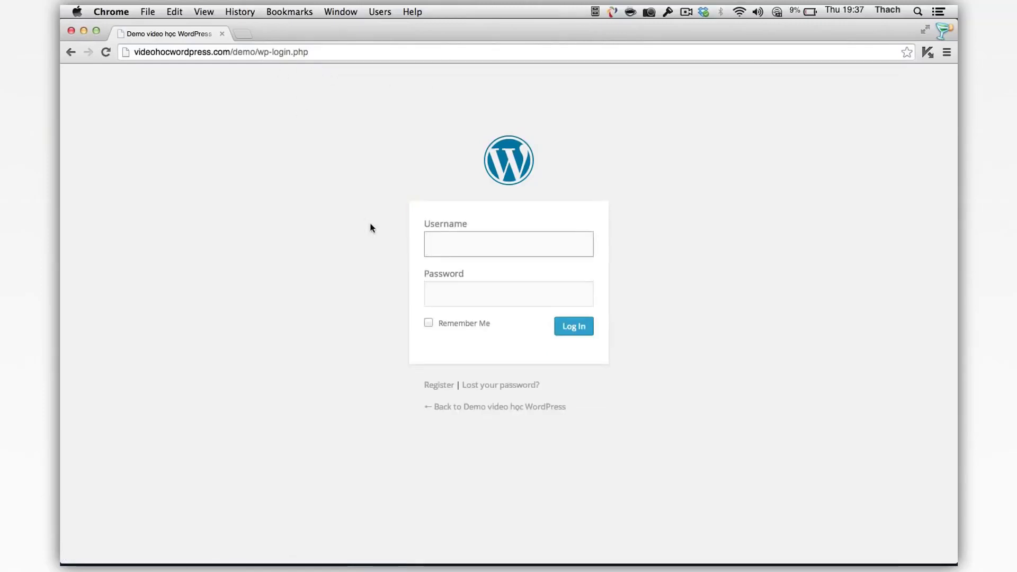
pyautogui.click(439, 390)
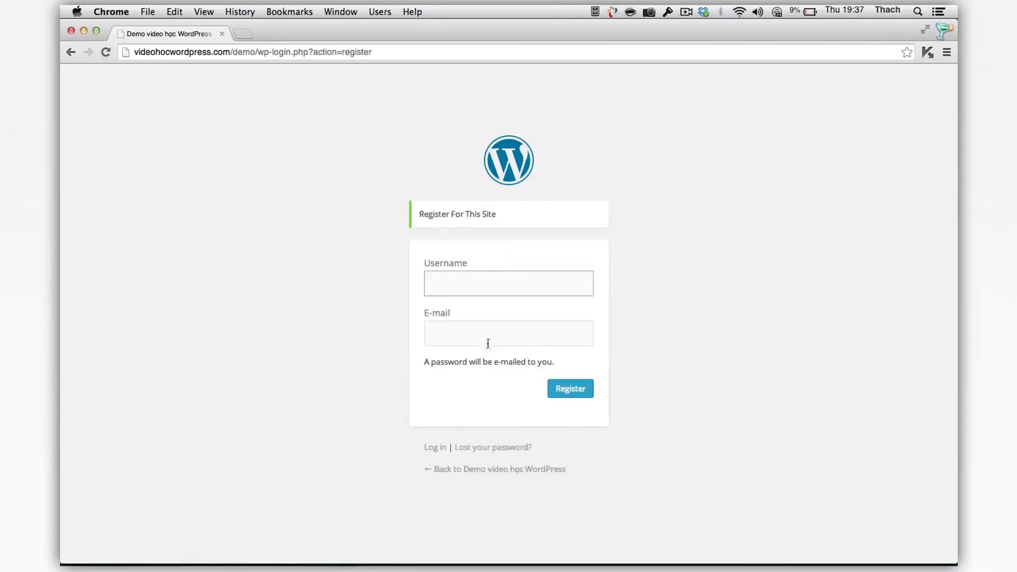
# Click into the Username and E-mail fields of the blank registration form
pyautogui.click(467, 275)
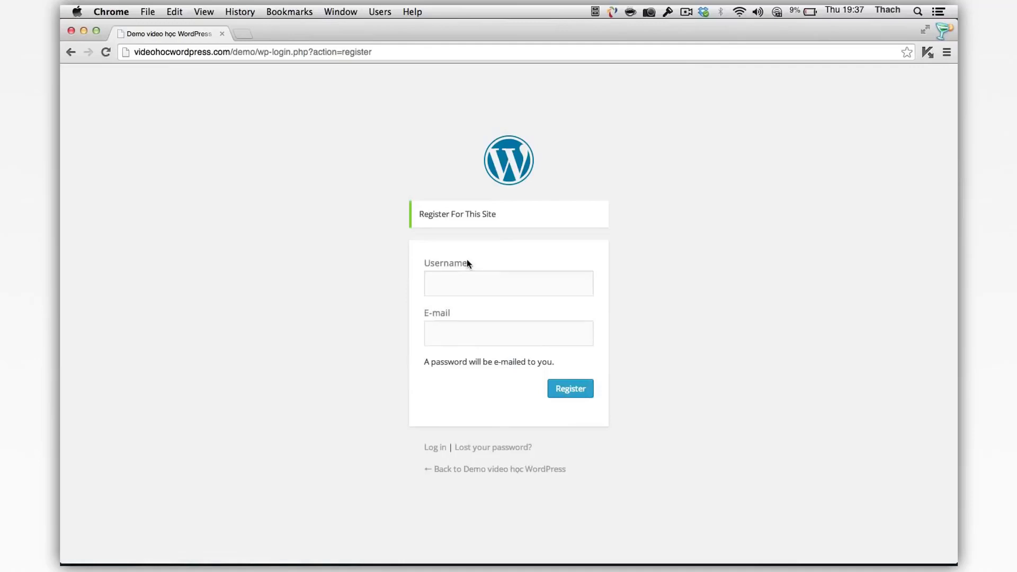
pyautogui.click(467, 273)
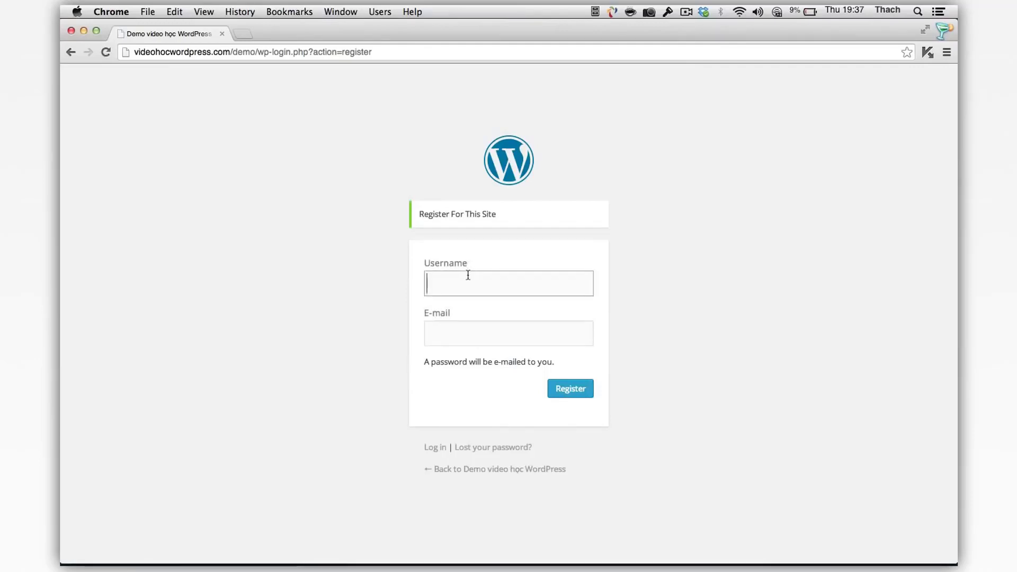
pyautogui.click(468, 275)
pyautogui.click(377, 300)
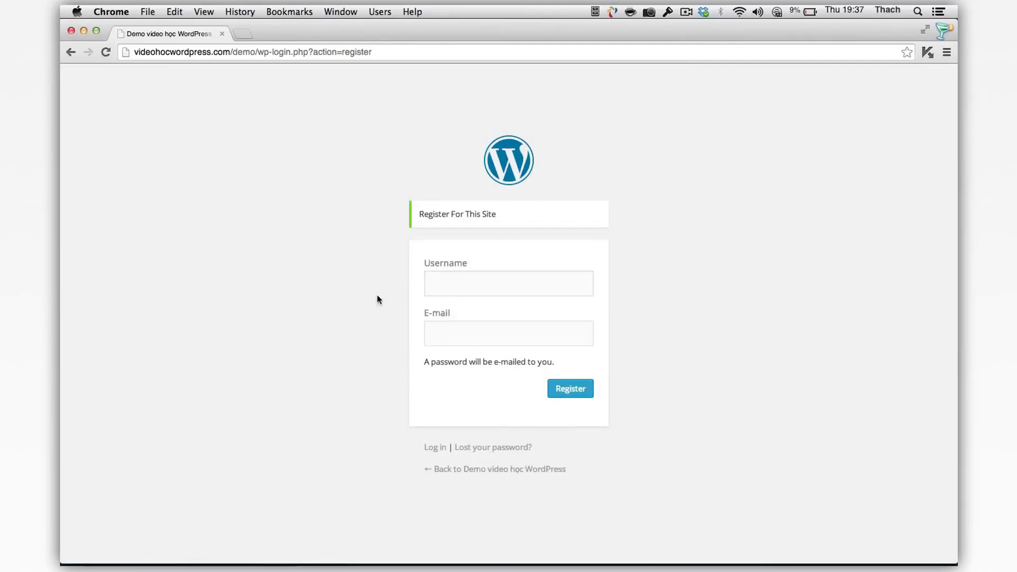
pyautogui.click(433, 326)
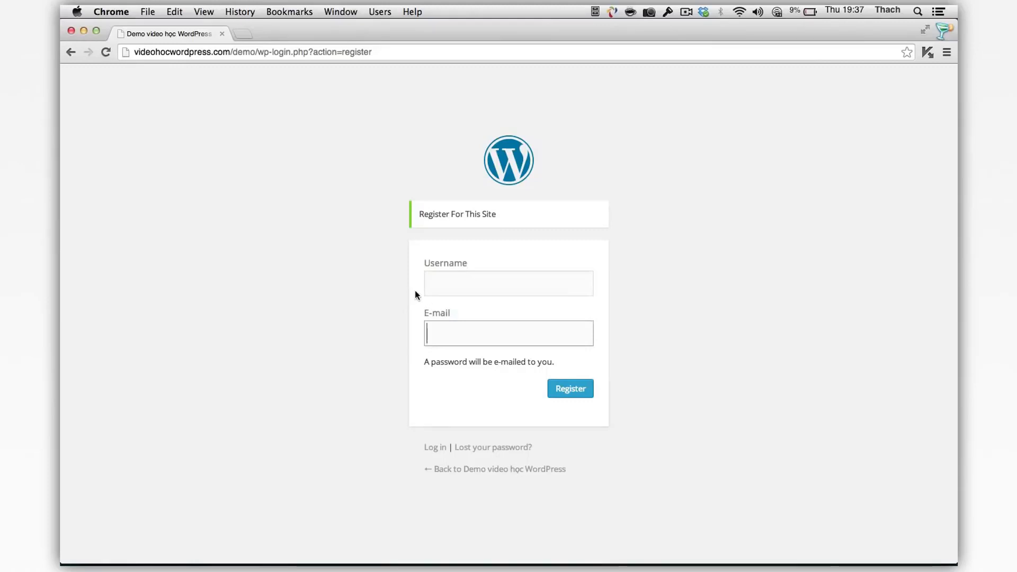
# Select the registration page's address and minimize that browser window
pyautogui.click(378, 214)
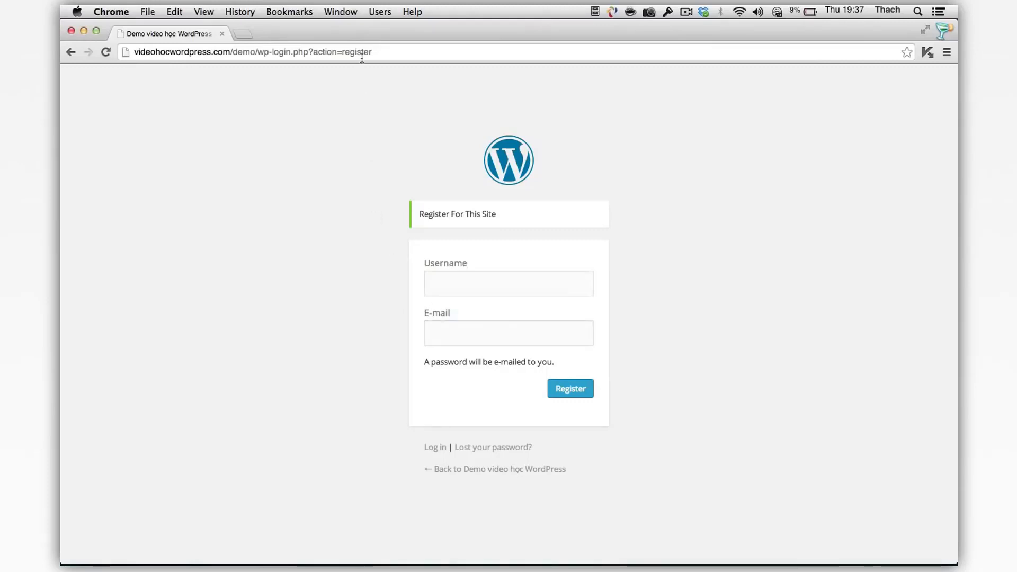
pyautogui.click(379, 53)
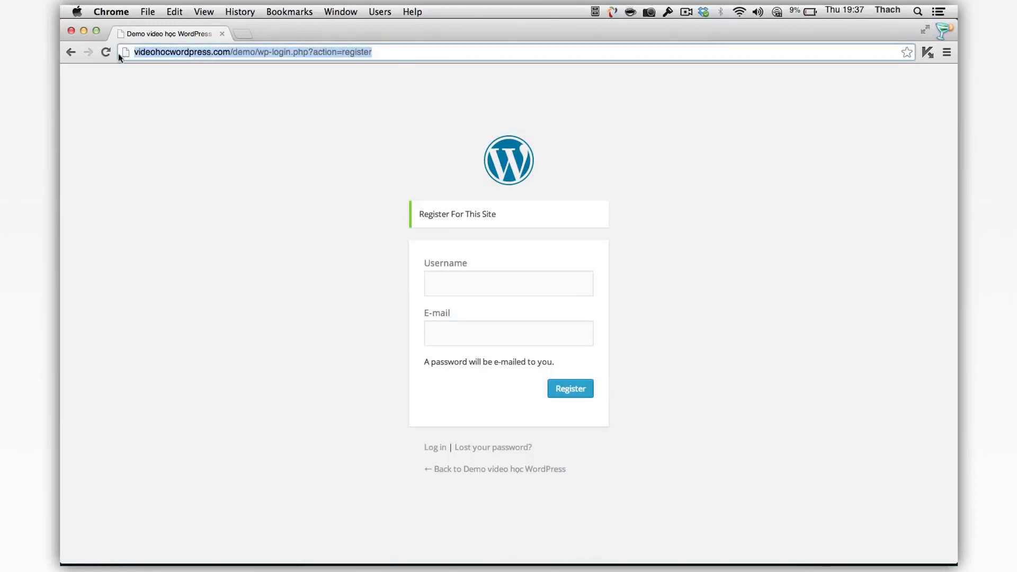
pyautogui.click(83, 31)
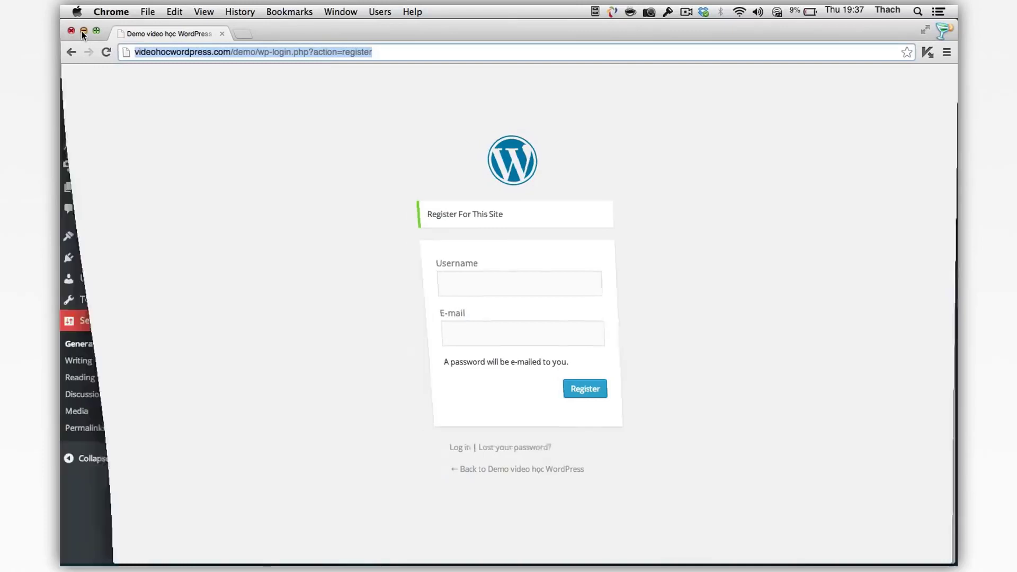
# Add the Meta widget to the Primary Sidebar, then restore the registration page window
pyautogui.moveTo(160, 240)
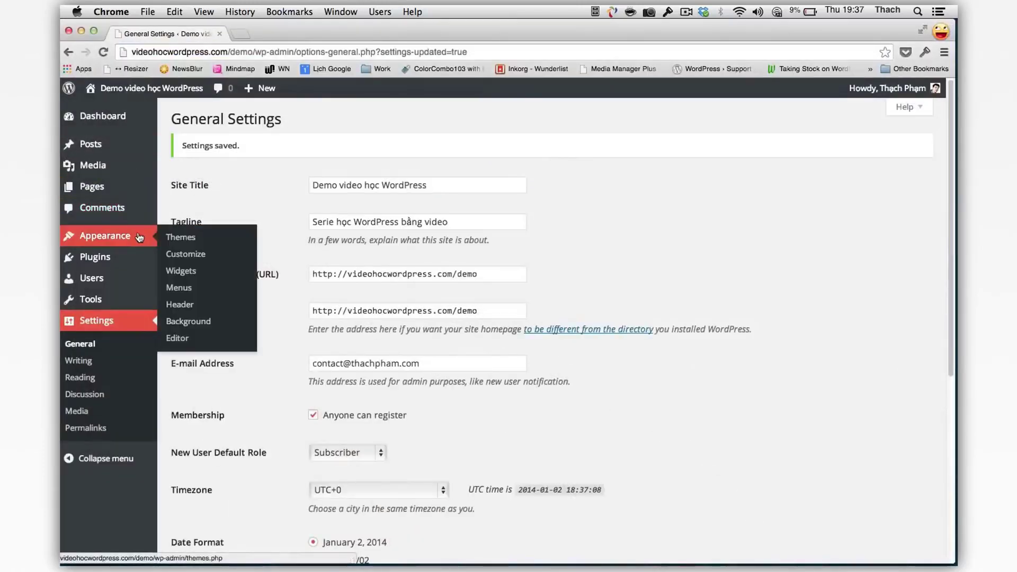
pyautogui.click(181, 270)
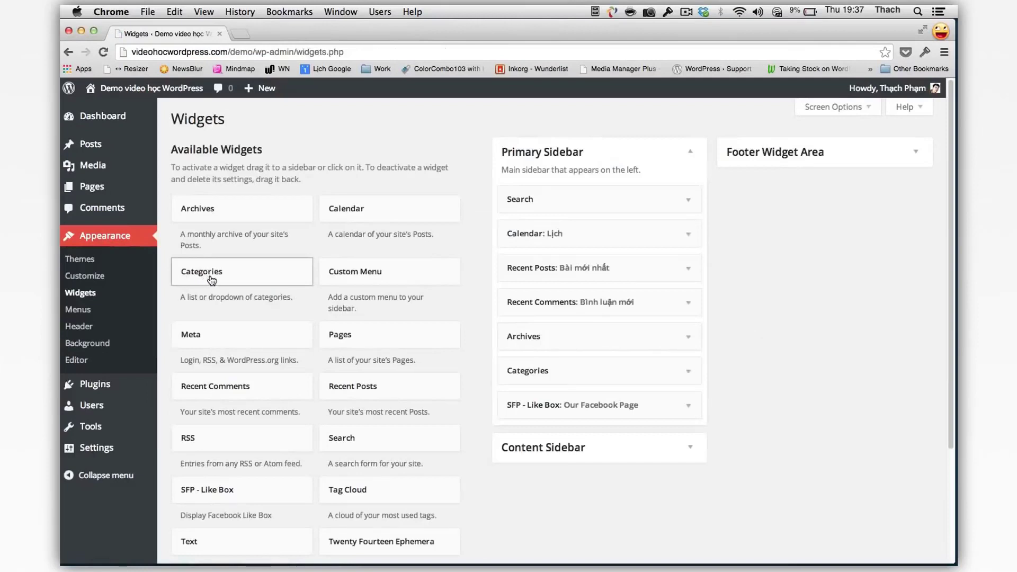
pyautogui.click(227, 333)
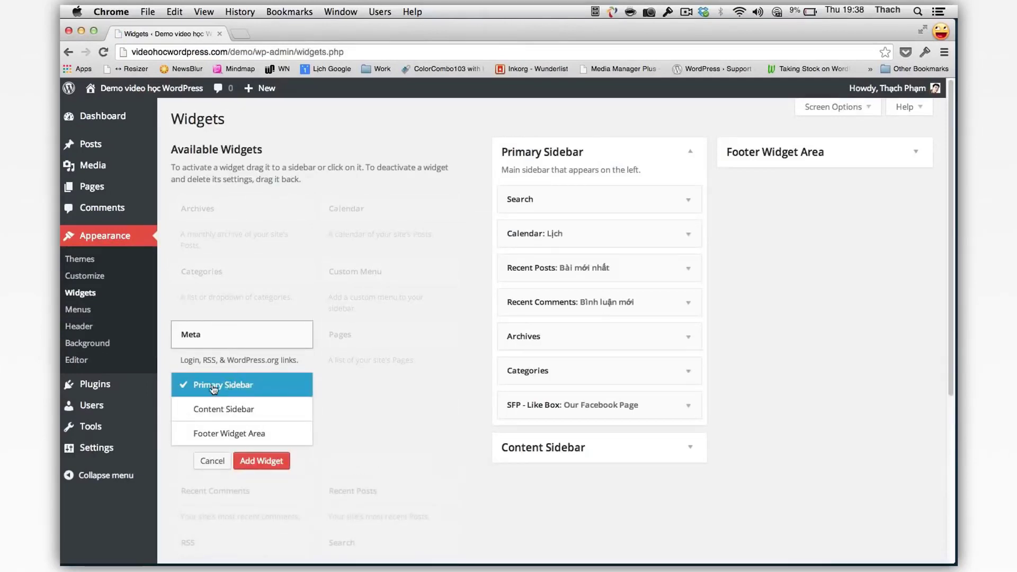
pyautogui.click(211, 460)
pyautogui.click(228, 333)
pyautogui.click(258, 460)
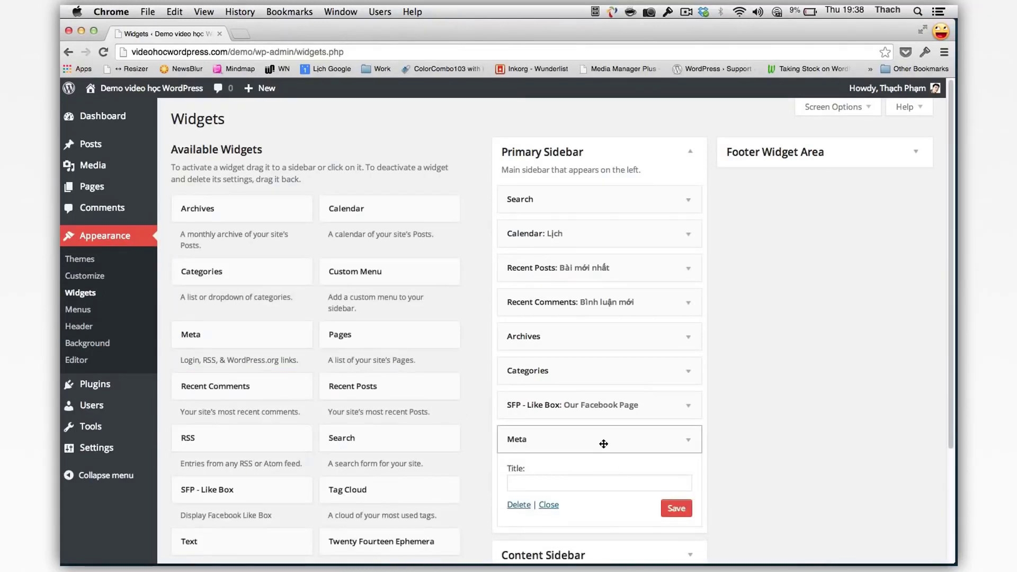
pyautogui.moveTo(588, 562)
pyautogui.click(869, 537)
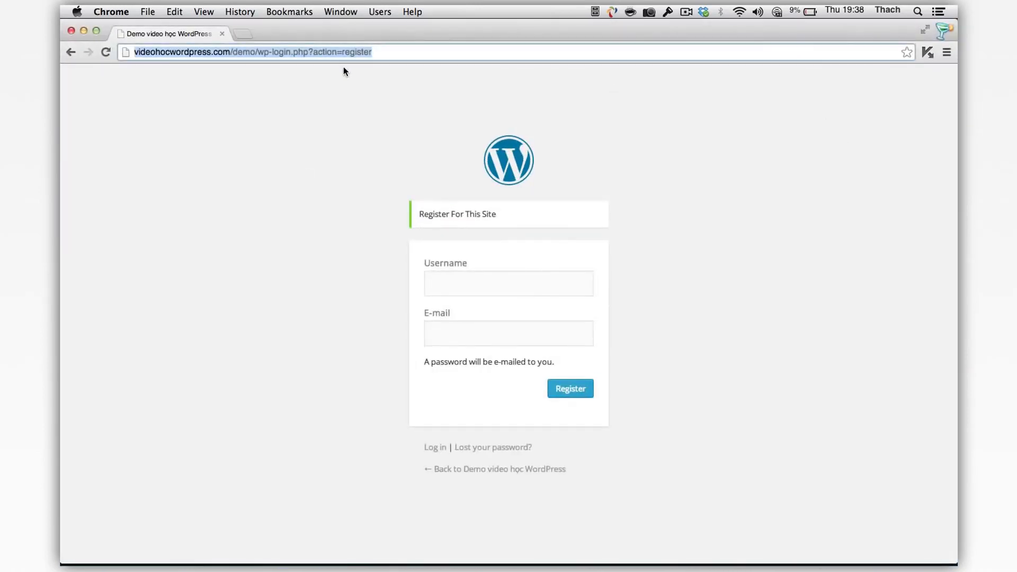
# Check the front page's new Meta block with Register and Log in links, then minimize it
pyautogui.click(324, 354)
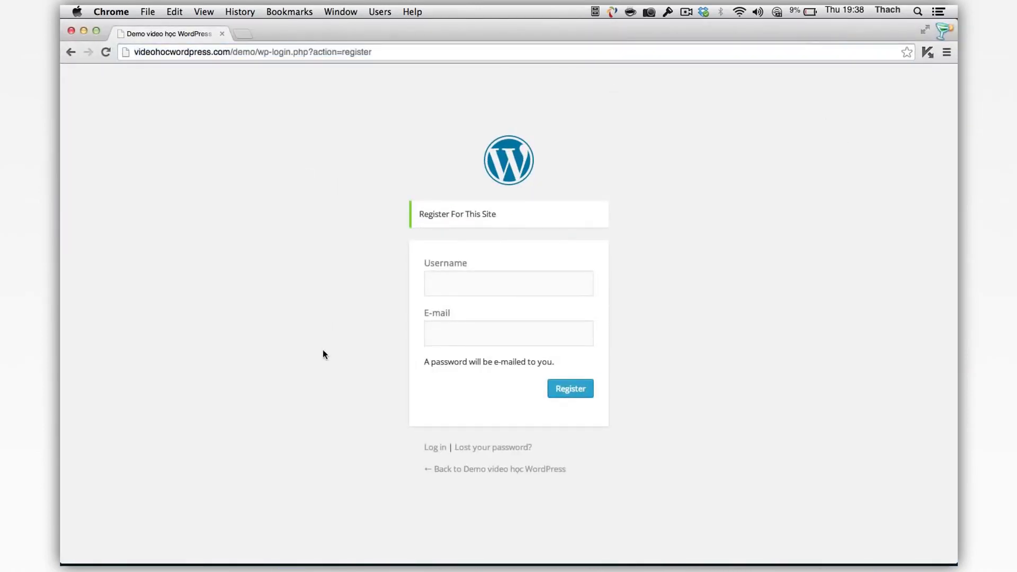
pyautogui.click(474, 470)
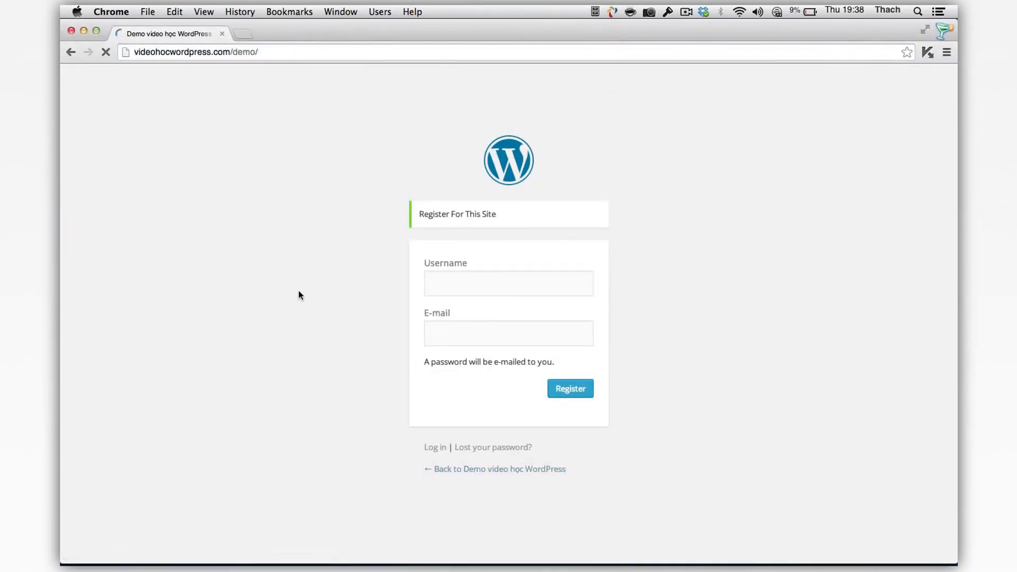
pyautogui.scroll(-10, 214, 226)
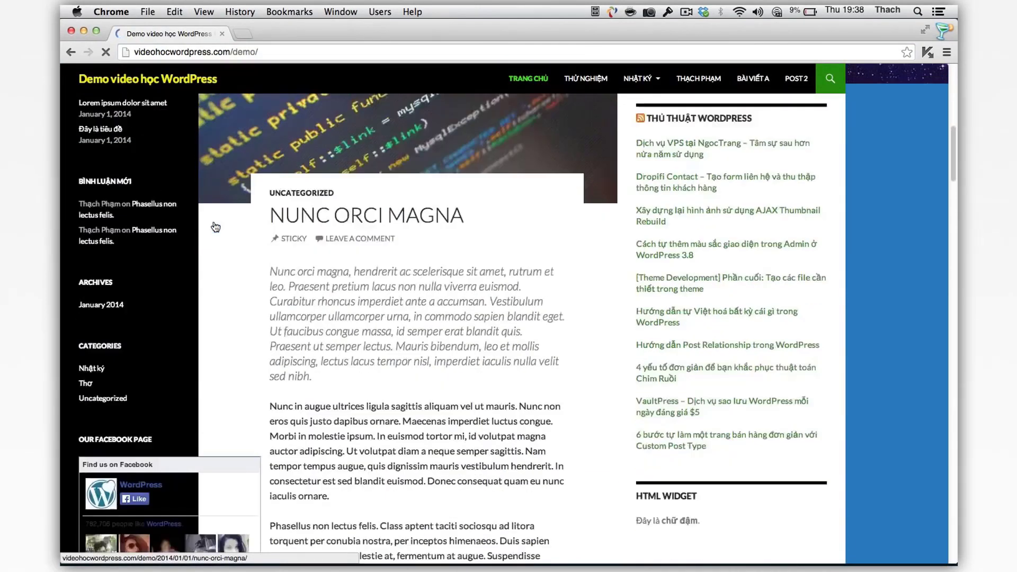
pyautogui.scroll(-5, 214, 226)
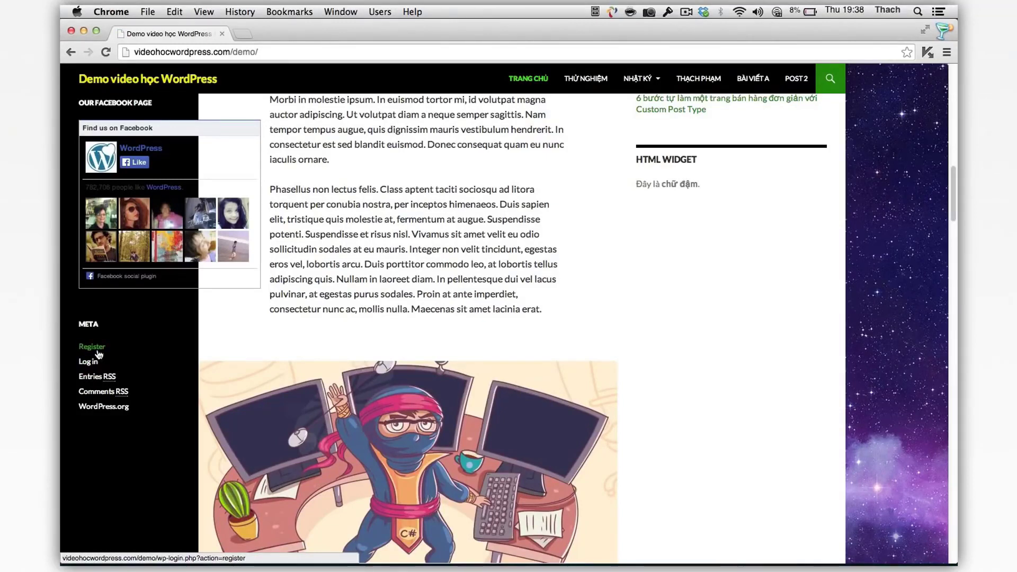
pyautogui.click(83, 32)
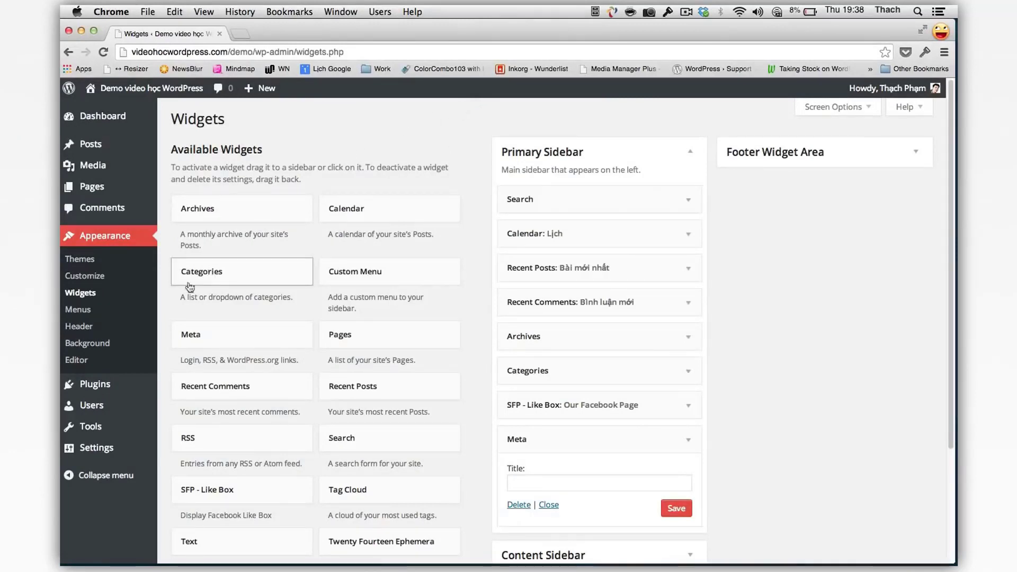
# Toggle the Available Widgets panel and open the demo site's front page in a second tab
pyautogui.moveTo(127, 407)
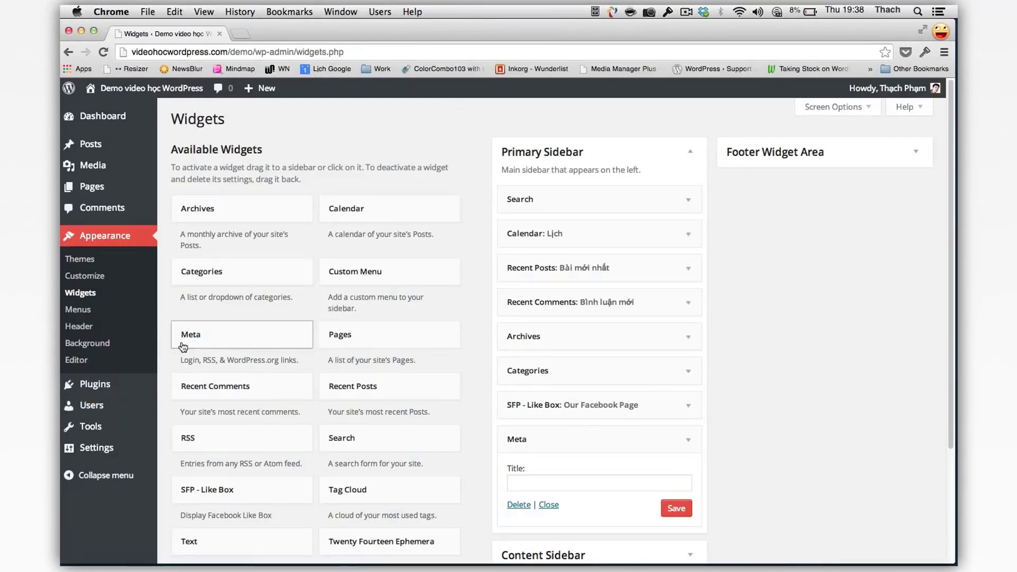
pyautogui.click(383, 150)
pyautogui.click(382, 149)
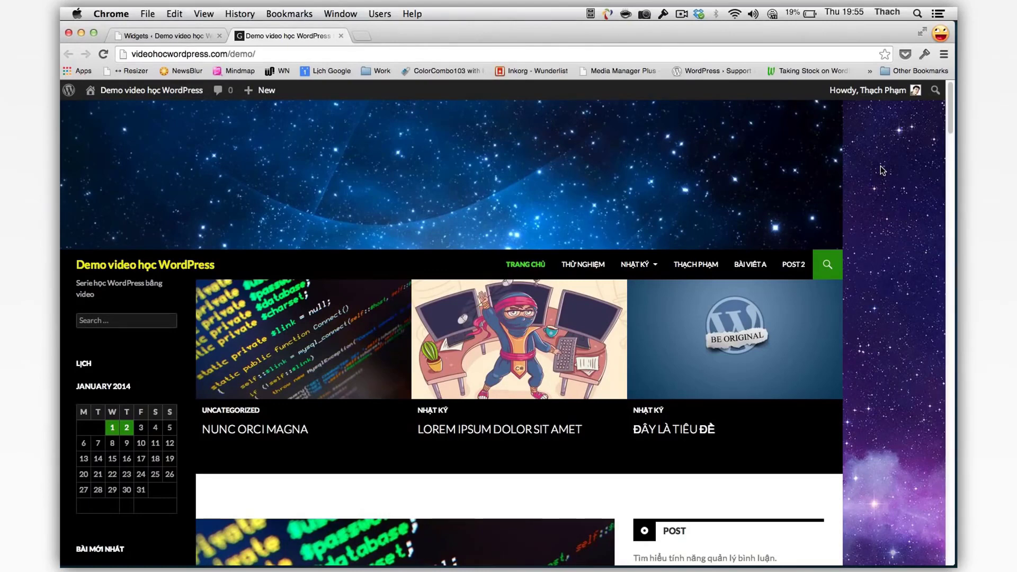
# Switch to the Widgets admin tab and bring up the Tools flyout with Import and Export
pyautogui.press('super+1')
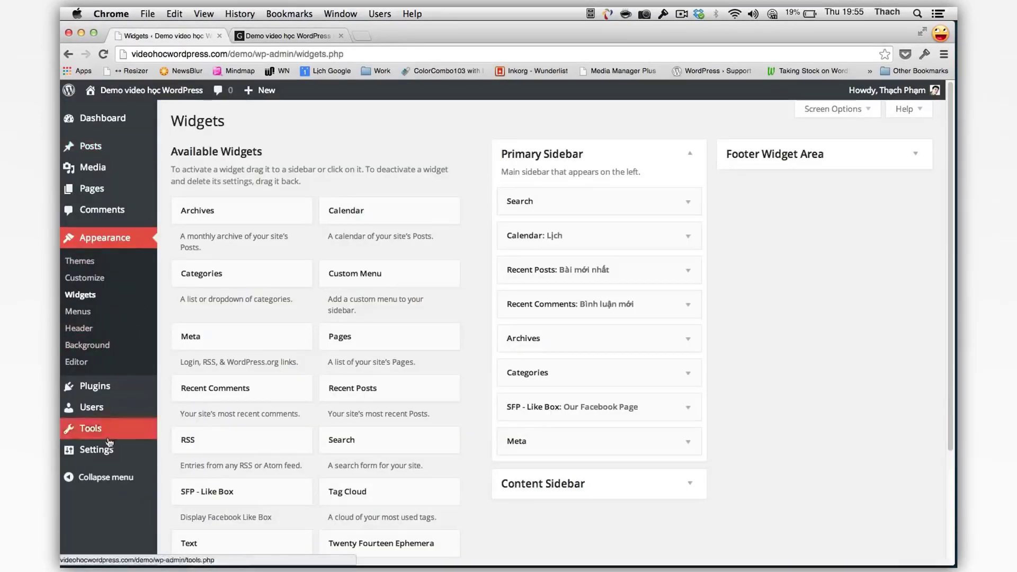
pyautogui.moveTo(112, 437)
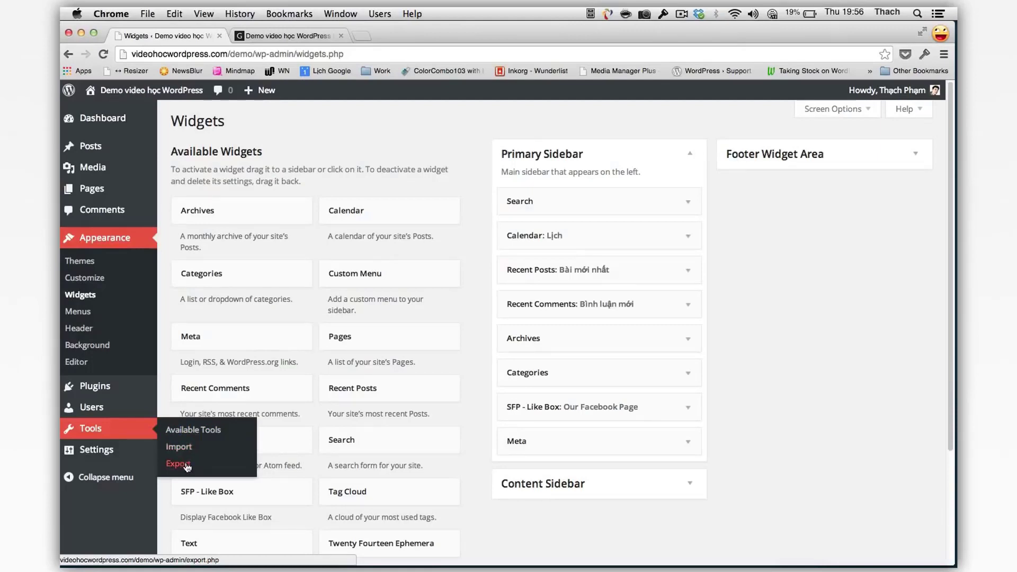
# Open Tools > Import to list the importers from Blogger through WordPress
pyautogui.click(179, 448)
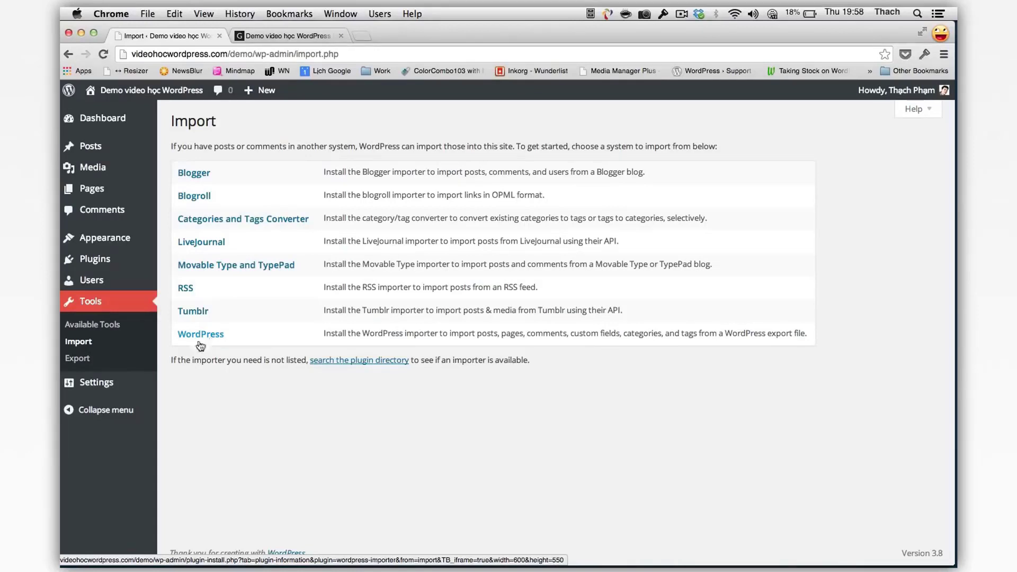
# Open Tools > Export with its All content, Posts and Pages choices
pyautogui.click(122, 362)
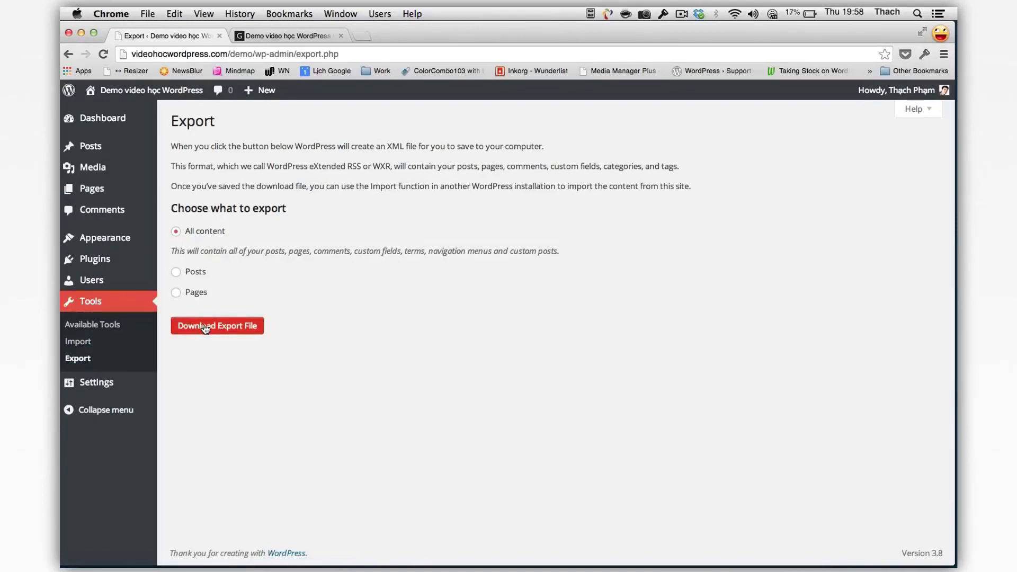
# Reopen the Import page and look over the WordPress importer entry
pyautogui.click(97, 341)
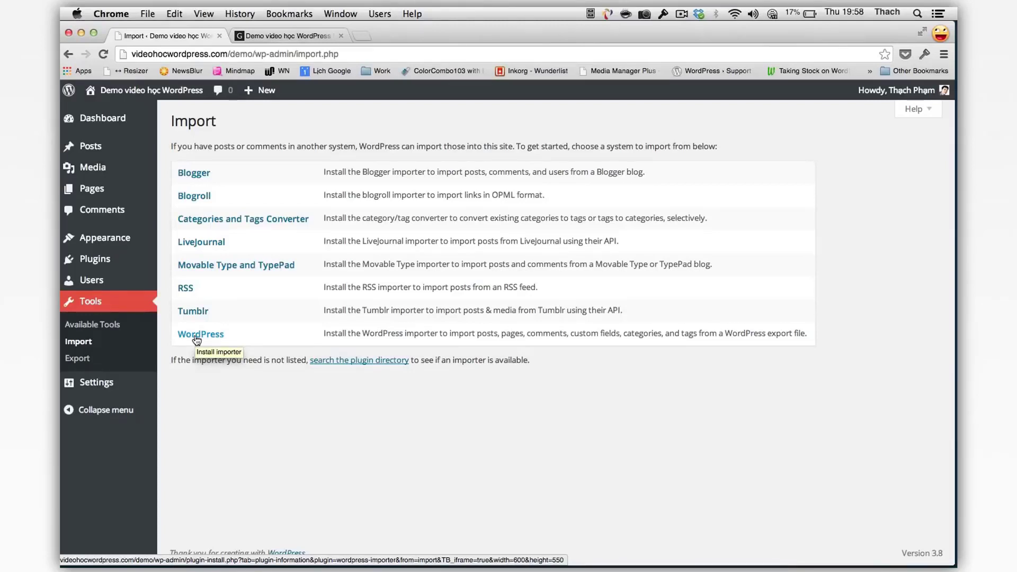
pyautogui.click(197, 339)
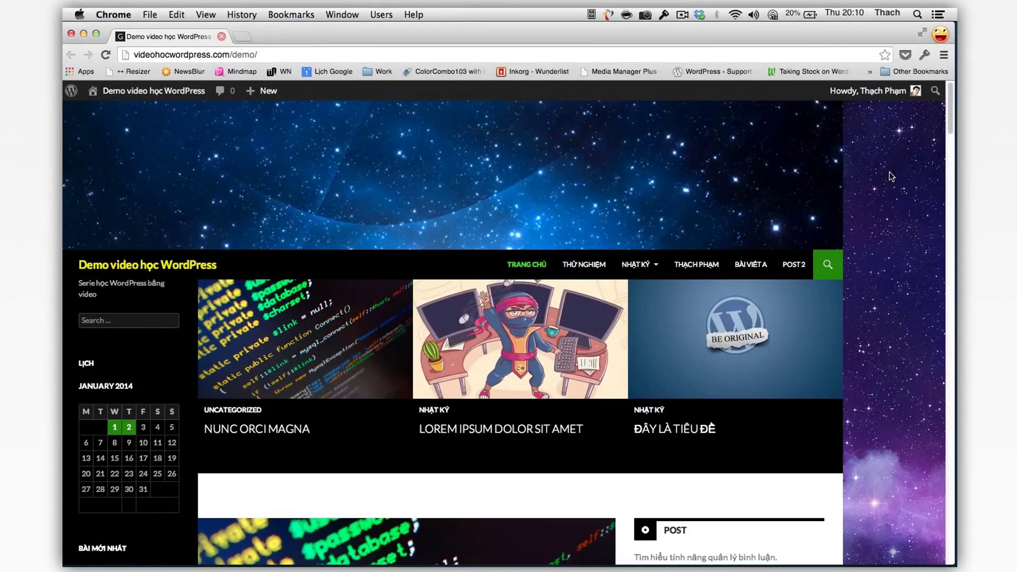
# Go via the Dashboard to General Settings, where Anyone can register is enabled
pyautogui.moveTo(151, 93)
pyautogui.click(149, 120)
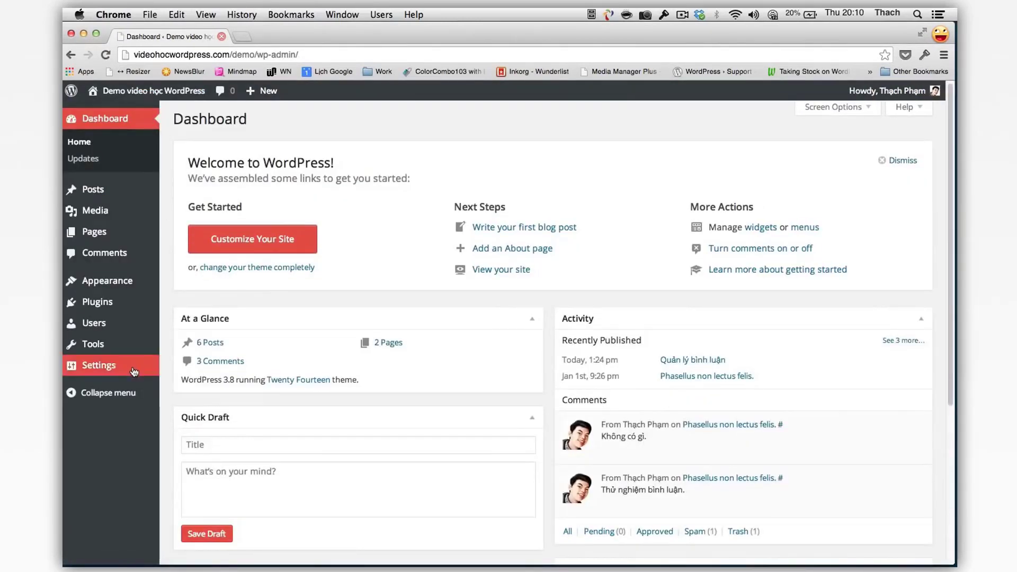
pyautogui.click(134, 369)
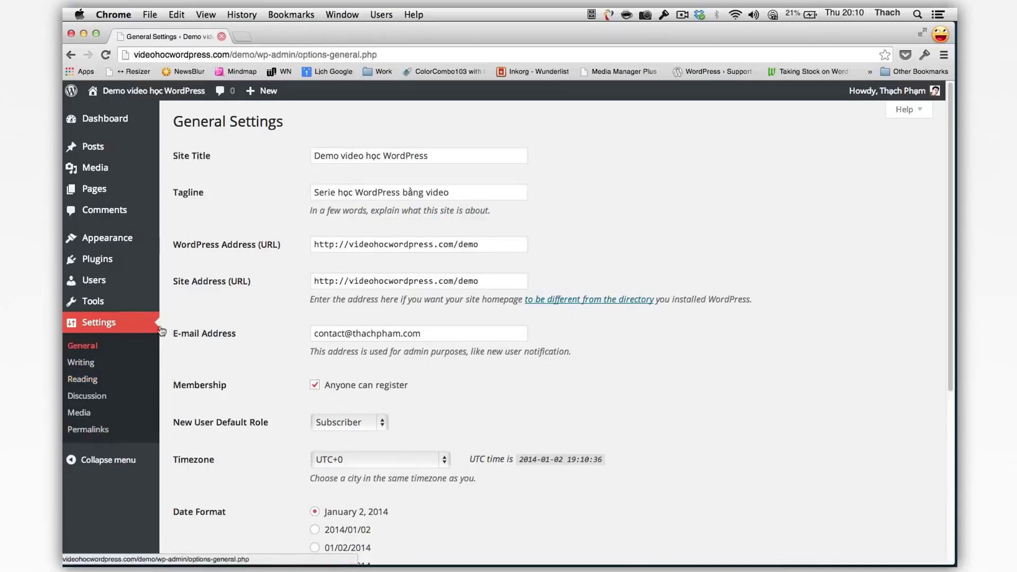
pyautogui.click(358, 155)
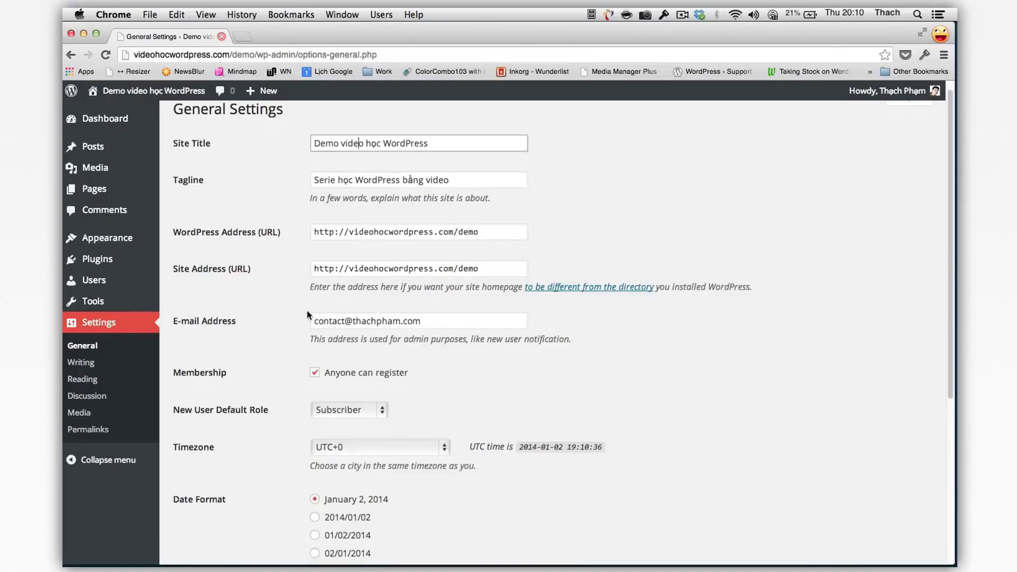
pyautogui.scroll(-5, 303, 408)
pyautogui.scroll(-3, 292, 407)
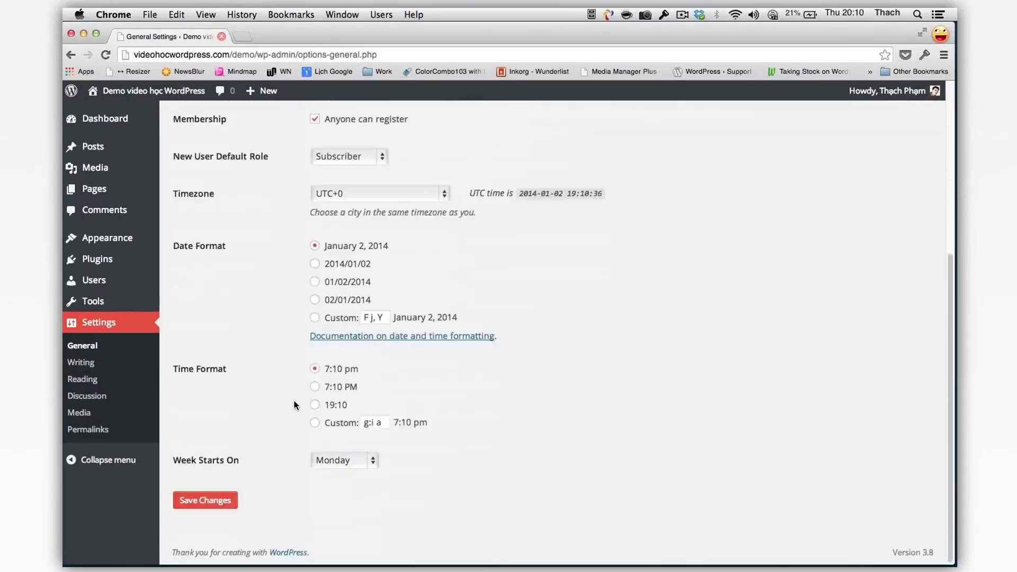